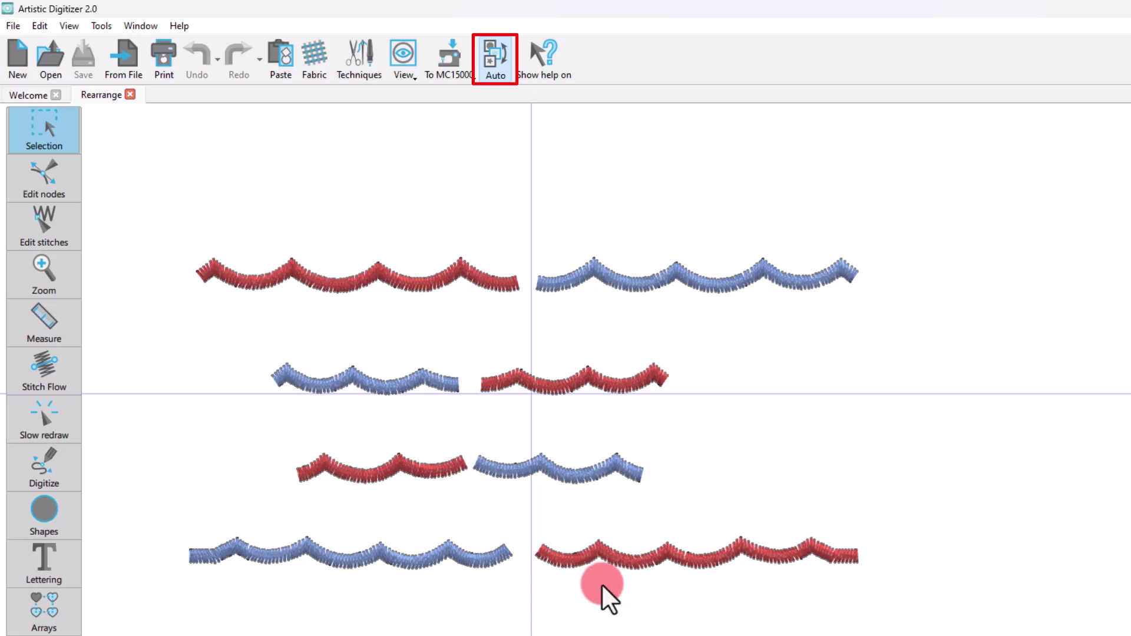
# Switch sequencing to manual and show the red waves' stitching order from the top-left red wave
pyautogui.click(497, 71)
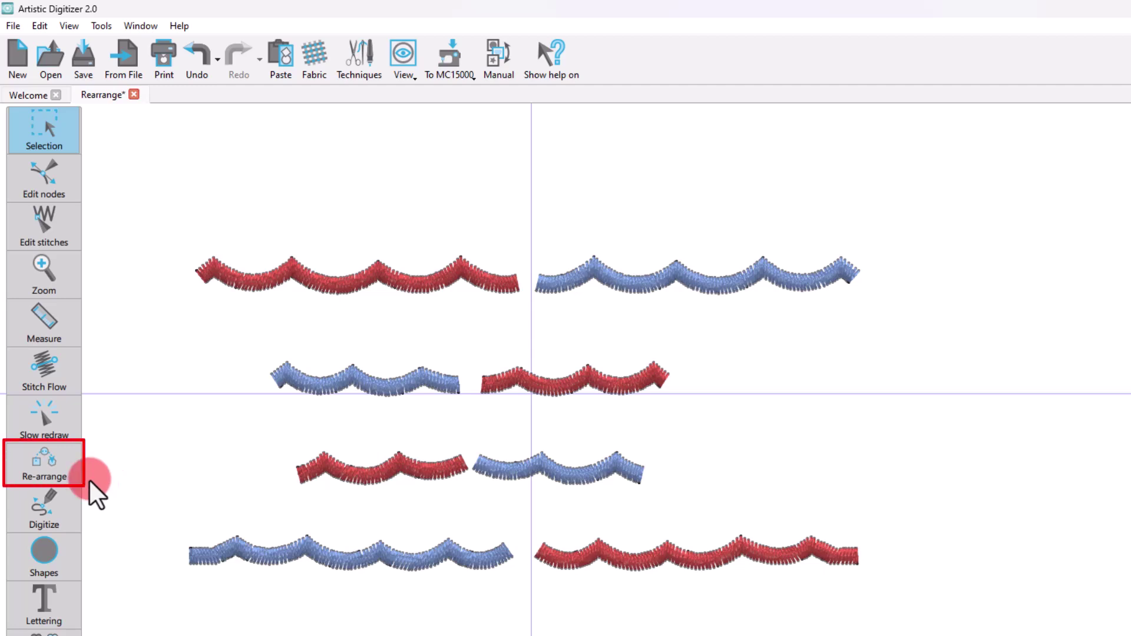
pyautogui.click(44, 465)
pyautogui.moveTo(154, 504)
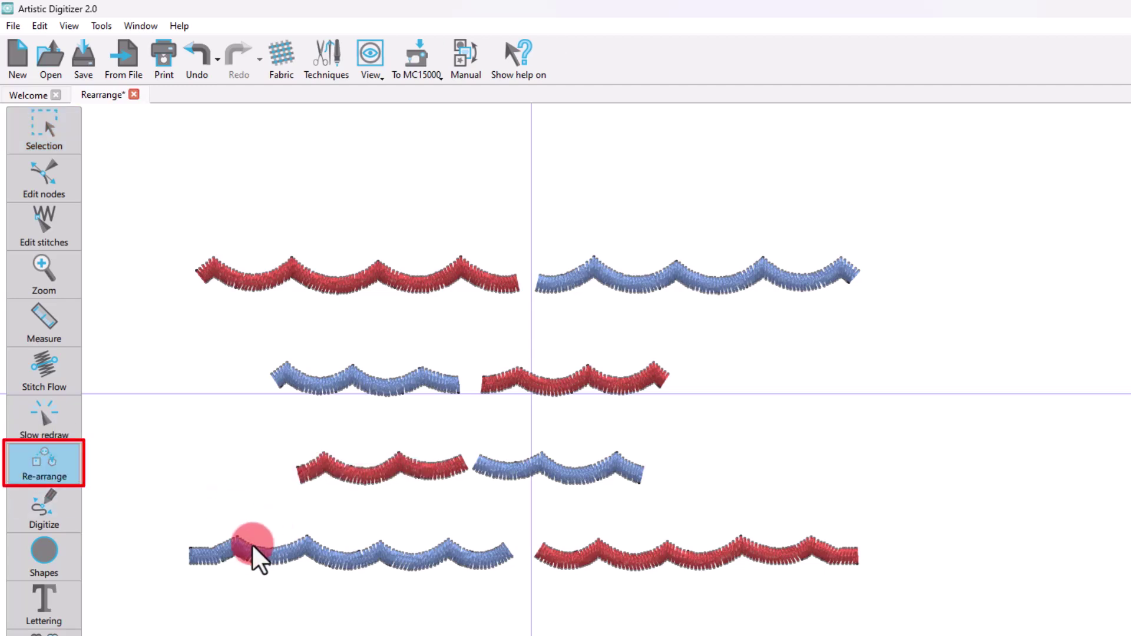
pyautogui.click(310, 281)
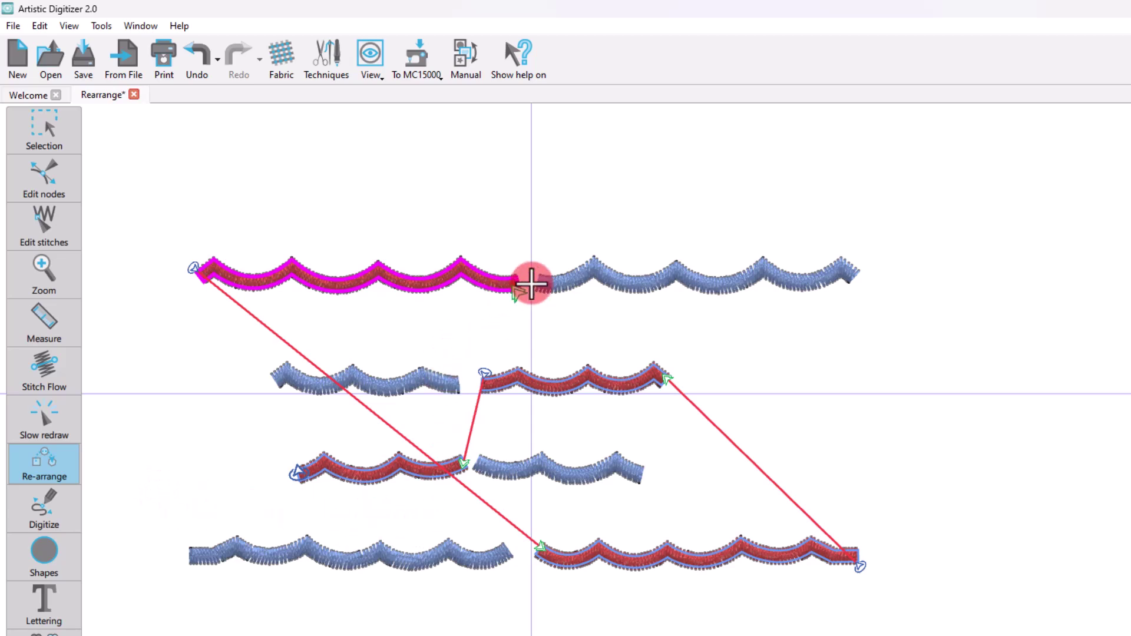
# Display the blue waves' sequence connectors, starting from the top-right blue wave
pyautogui.click(589, 276)
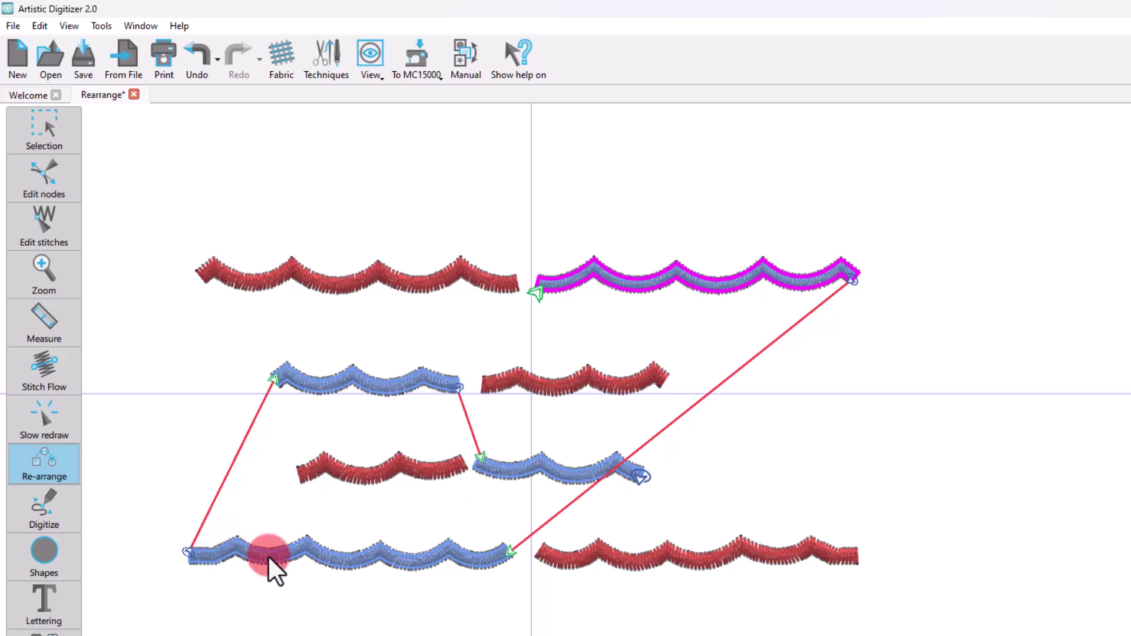
# Redirect the connector leaving the bottom-left blue wave onto the third-row blue wave
pyautogui.moveTo(269, 558); pyautogui.dragTo(511, 478)
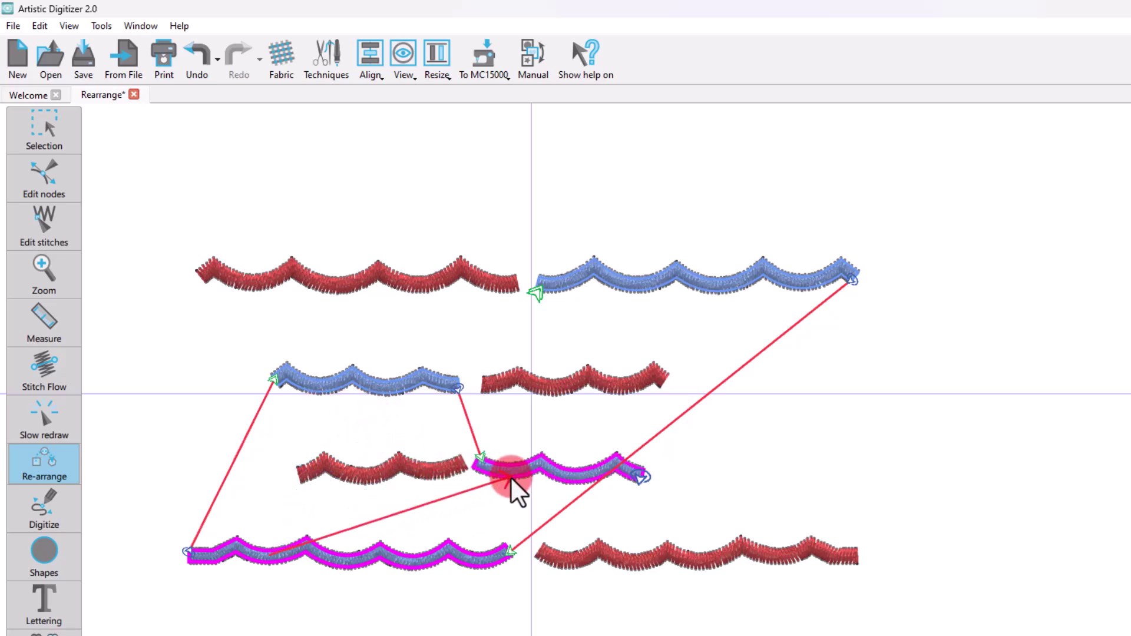
pyautogui.moveTo(511, 479); pyautogui.dragTo(479, 485)
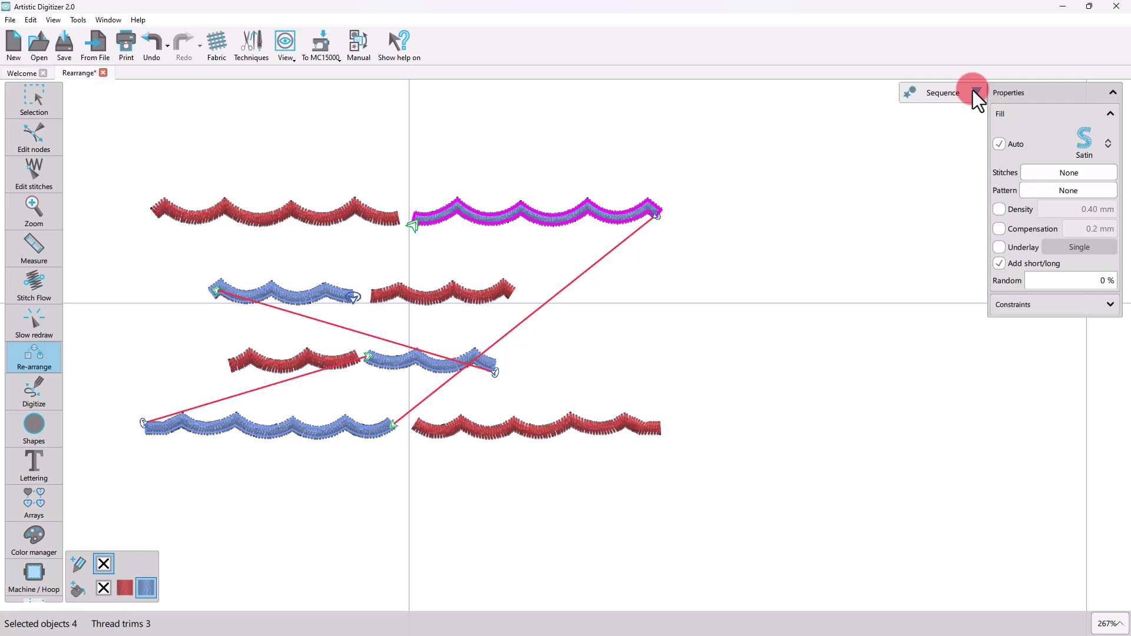
# Expand the Sequence list and identify the waves for items 6, 7 and 8
pyautogui.click(976, 92)
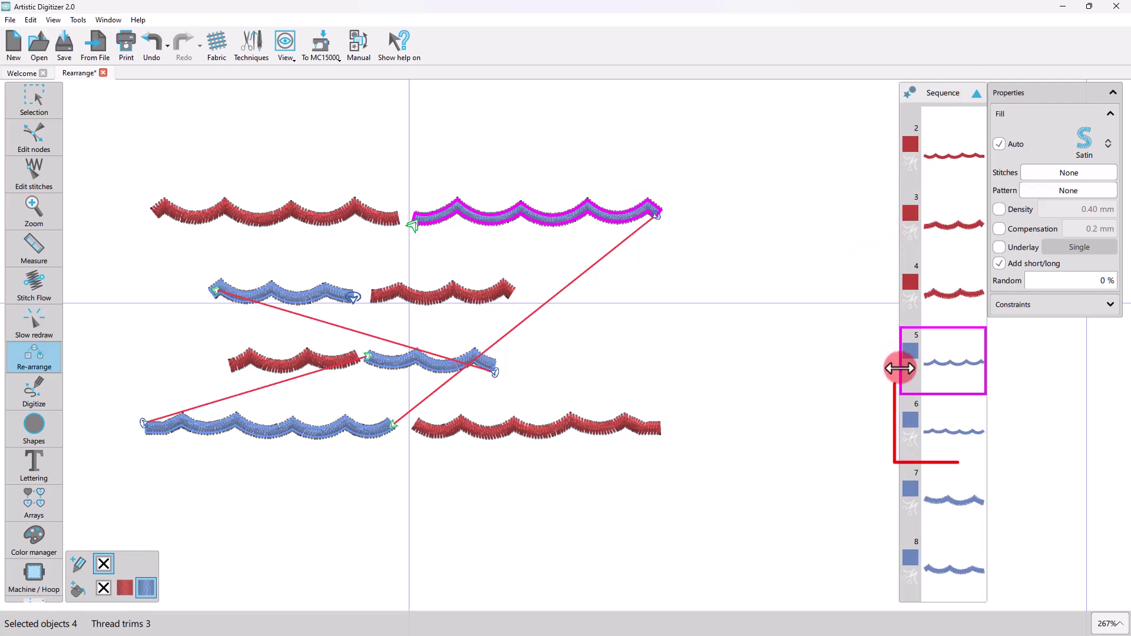
pyautogui.click(956, 442)
pyautogui.click(954, 499)
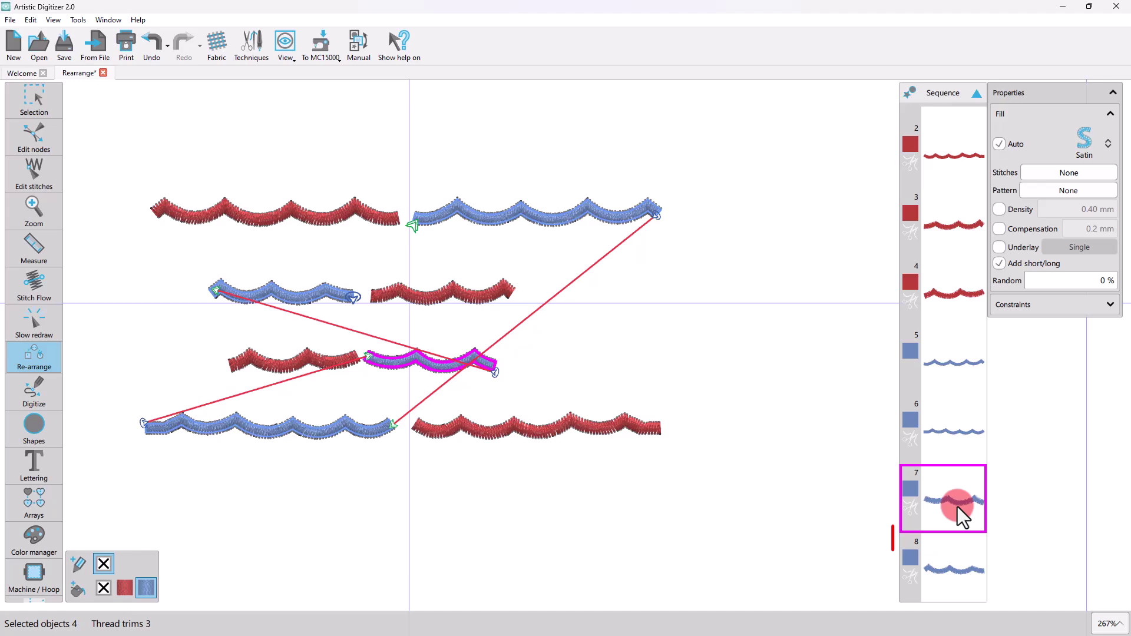
pyautogui.click(950, 555)
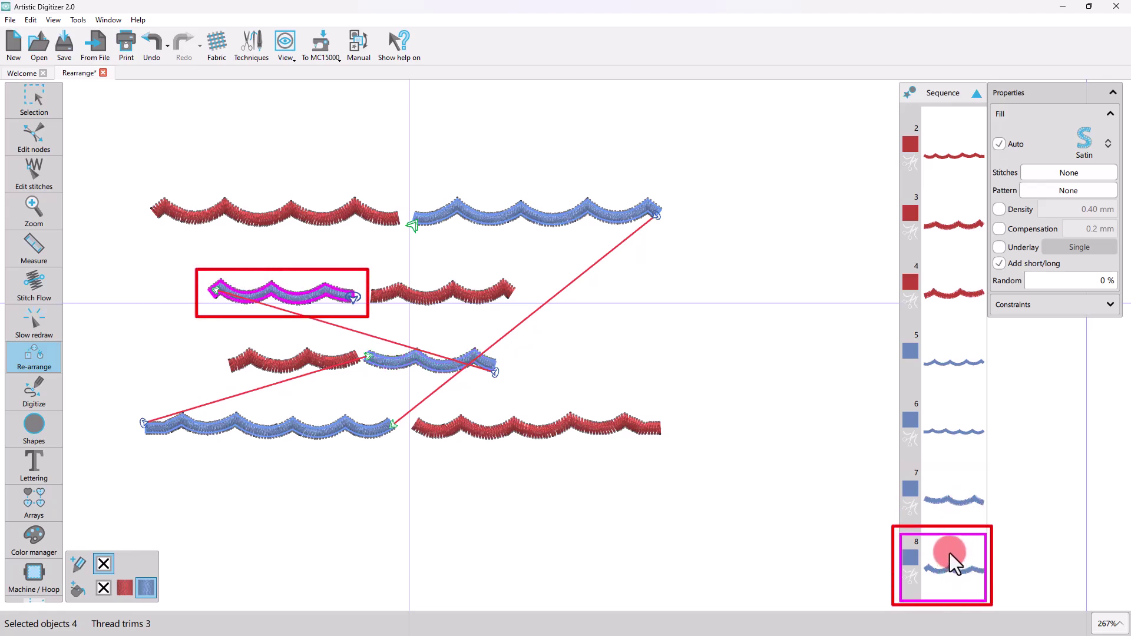
# Try moving item 8 higher, abandon it, then check items 5 and 6
pyautogui.moveTo(949, 553)
pyautogui.mouseDown()
pyautogui.moveTo(947, 565)
pyautogui.moveTo(830, 496)
pyautogui.moveTo(584, 426)
pyautogui.mouseUp()
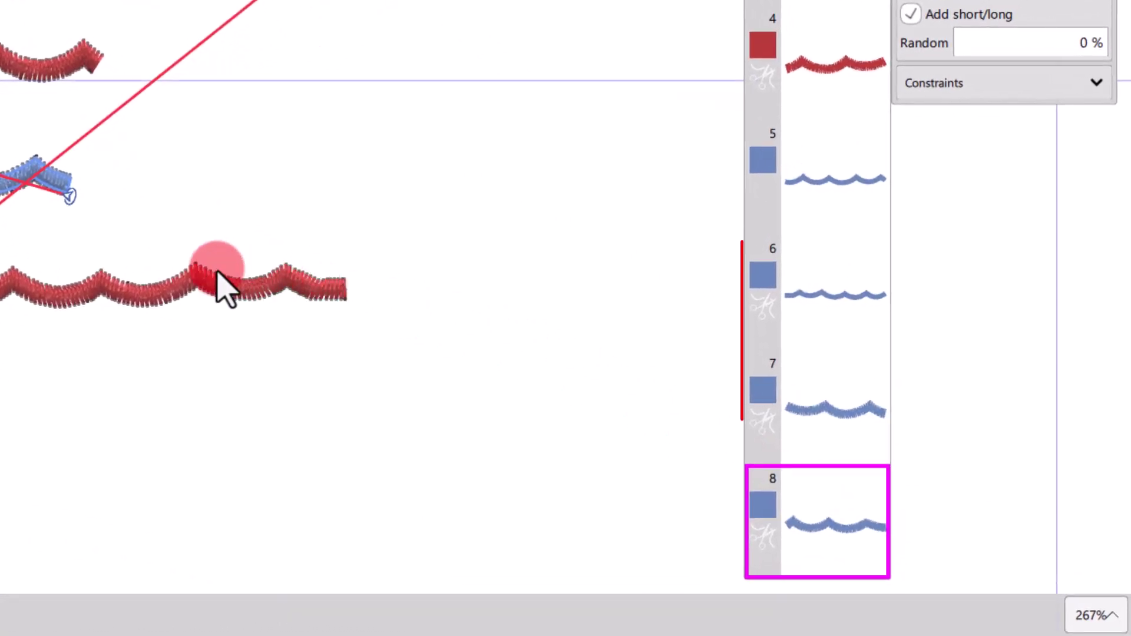
pyautogui.moveTo(218, 274); pyautogui.dragTo(805, 438)
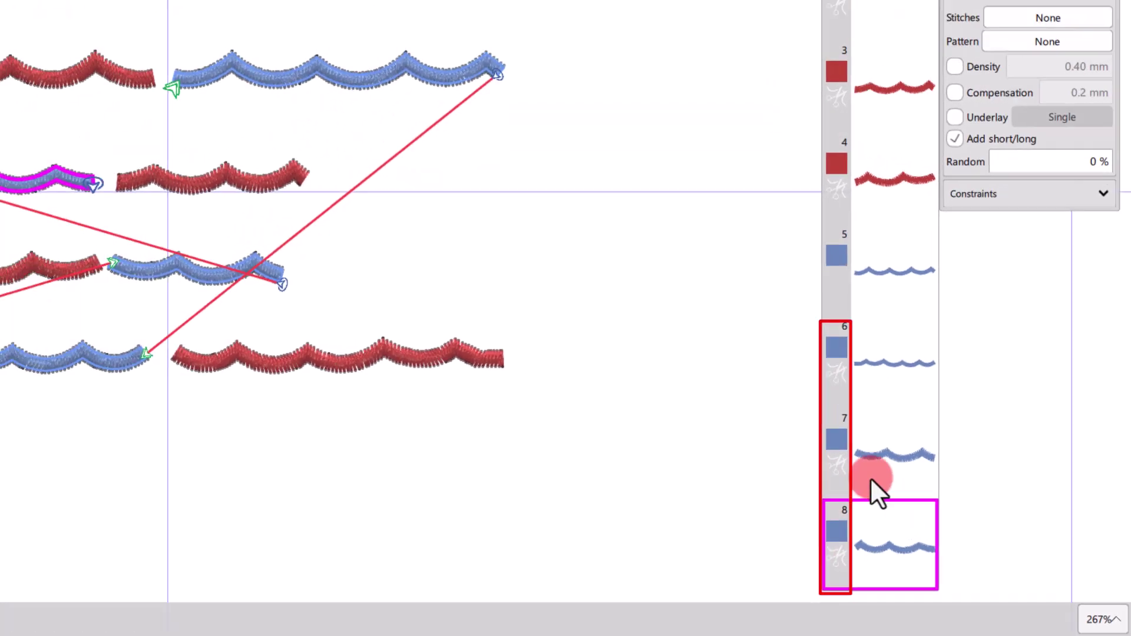
pyautogui.moveTo(871, 481); pyautogui.dragTo(851, 263)
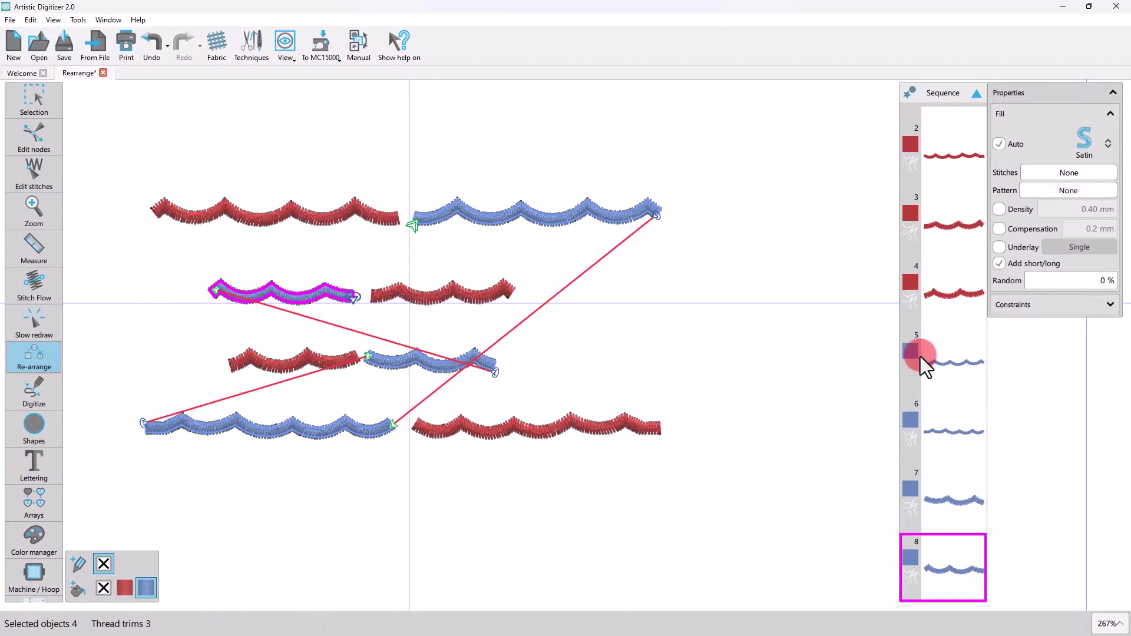
pyautogui.moveTo(923, 368); pyautogui.dragTo(969, 372)
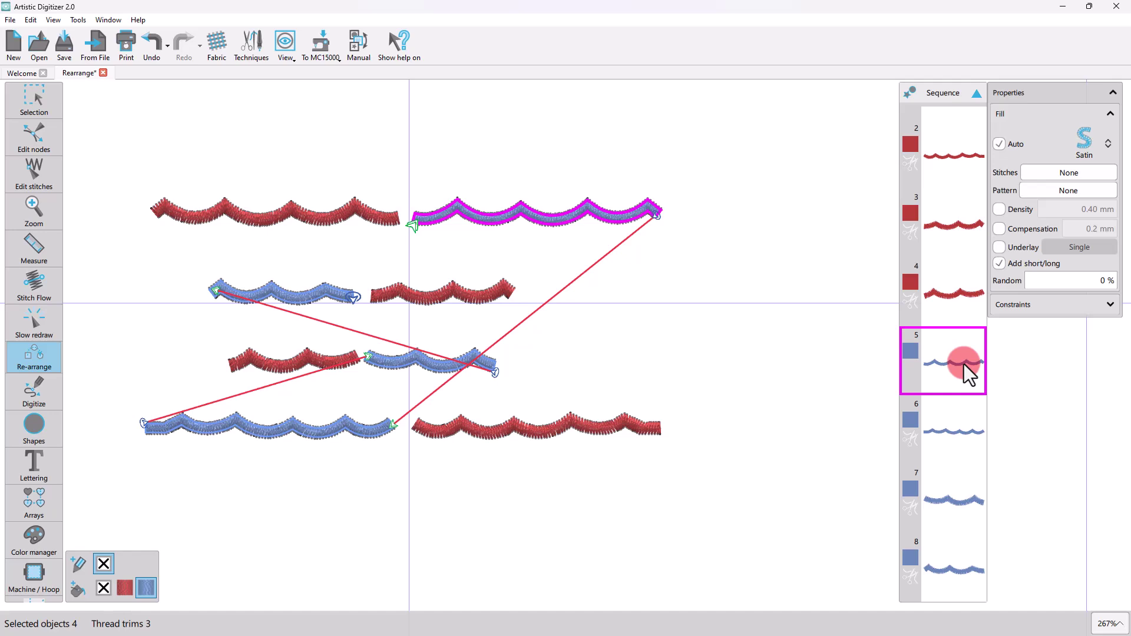
pyautogui.click(945, 438)
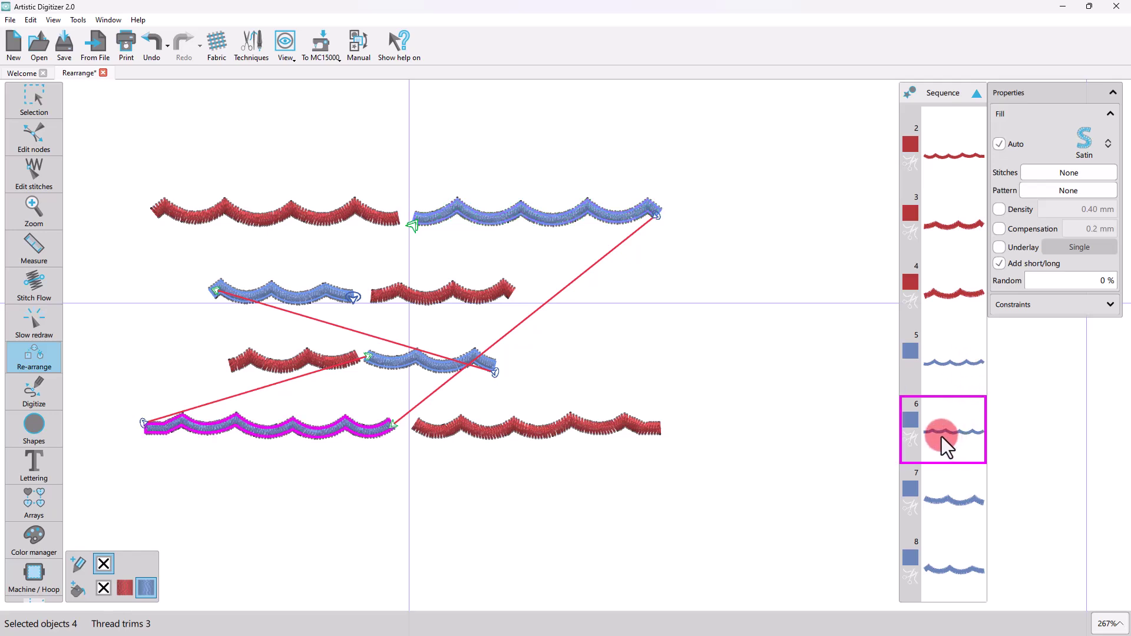
# Set item 6's Trim to Off, then to On, and select item 5
pyautogui.rightClick(942, 444)
pyautogui.moveTo(972, 556)
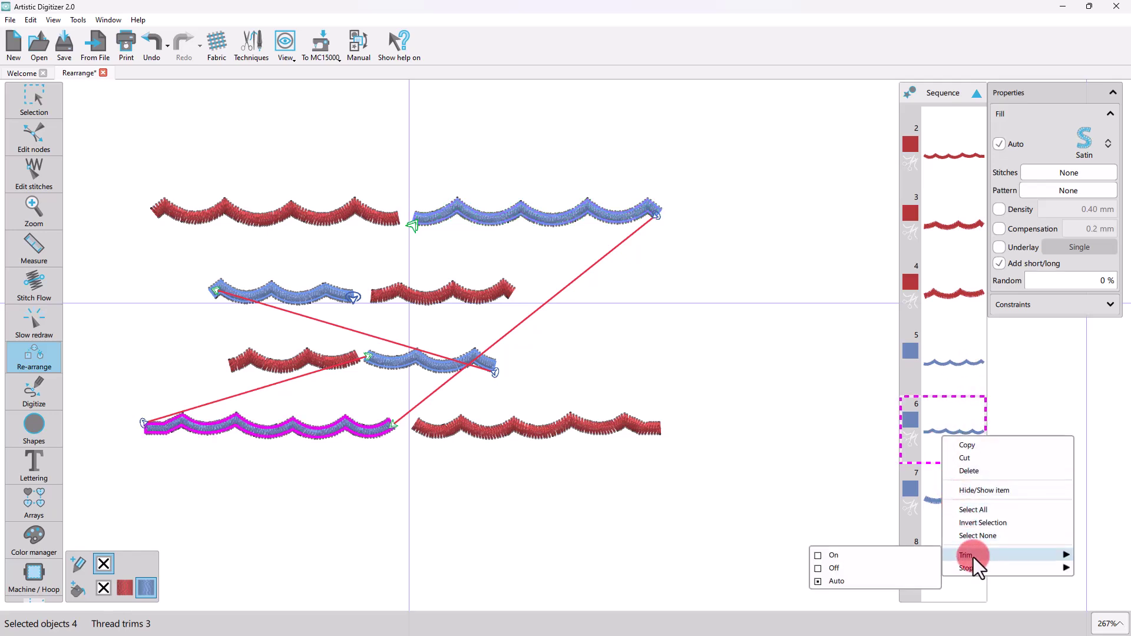
pyautogui.click(834, 568)
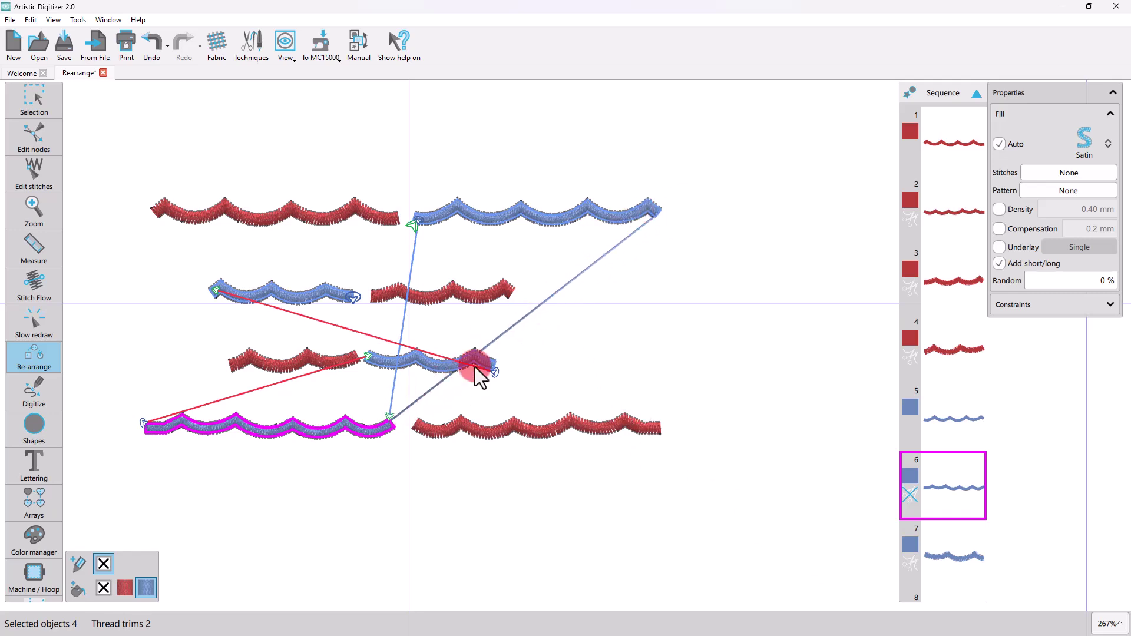
pyautogui.rightClick(945, 497)
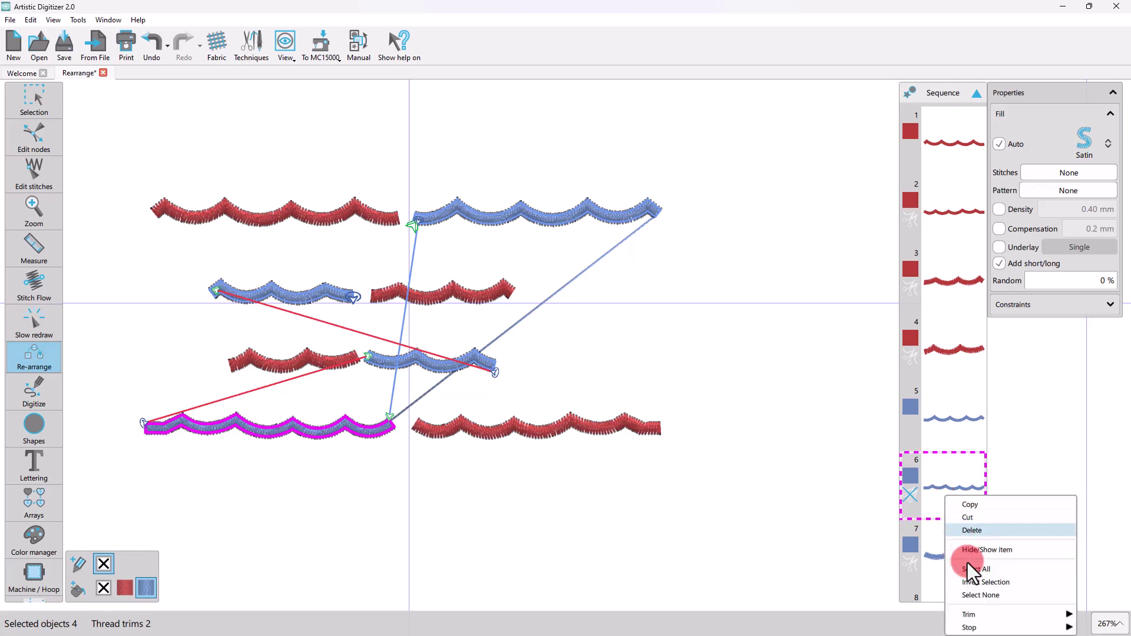
pyautogui.moveTo(975, 619)
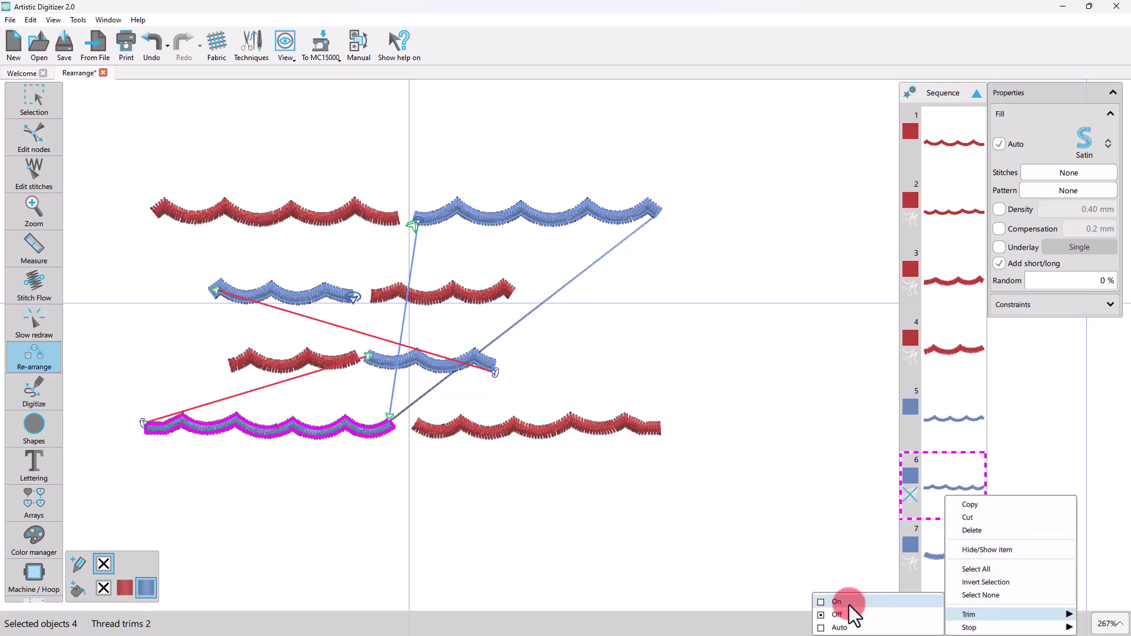
pyautogui.click(842, 623)
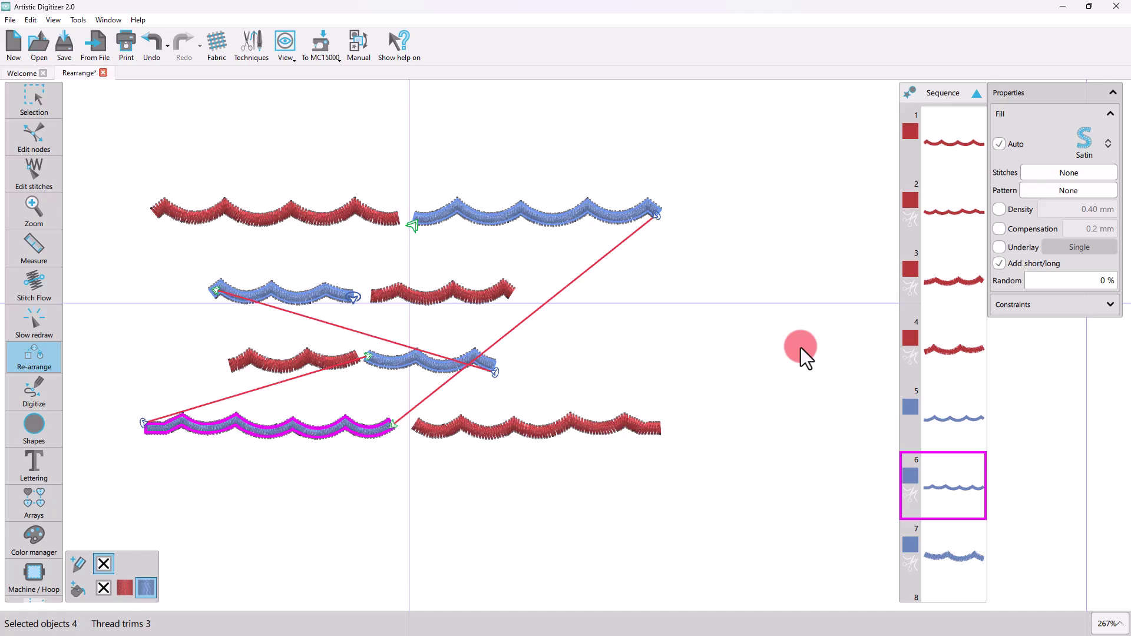
pyautogui.click(908, 413)
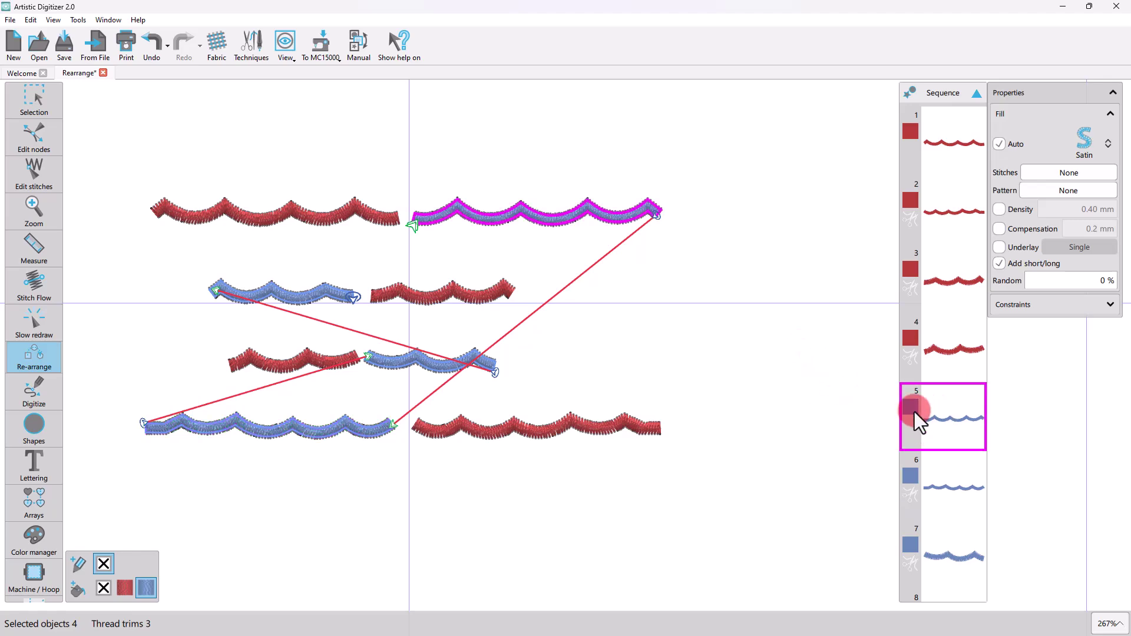
# Set Stop to On for item 6, the bottom-left blue wave
pyautogui.click(902, 480)
pyautogui.rightClick(902, 479)
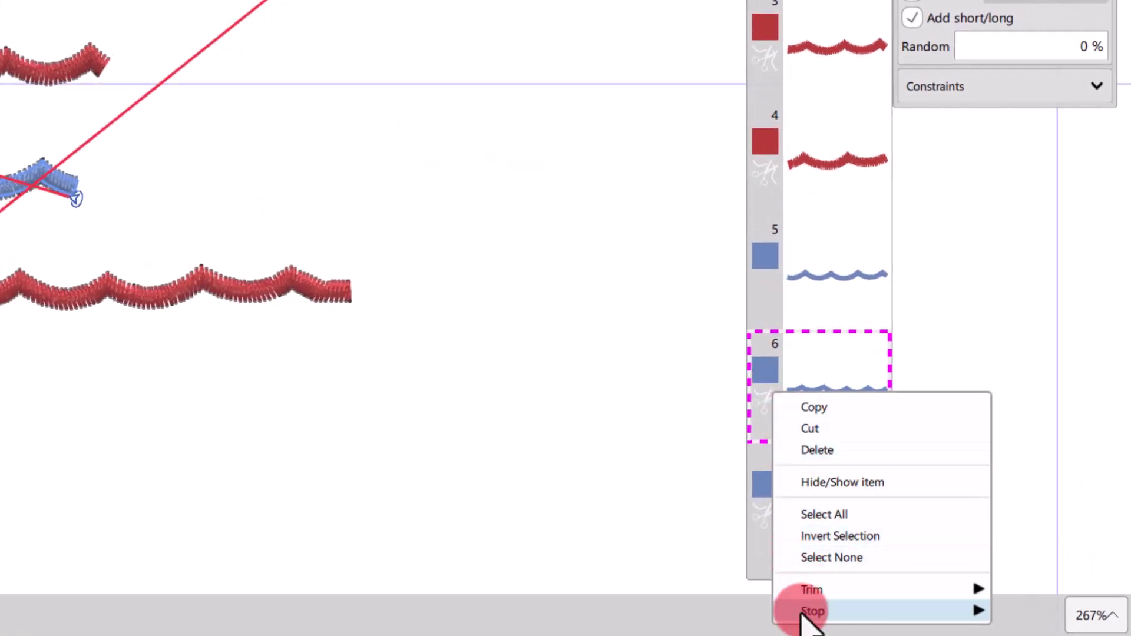
pyautogui.moveTo(807, 611)
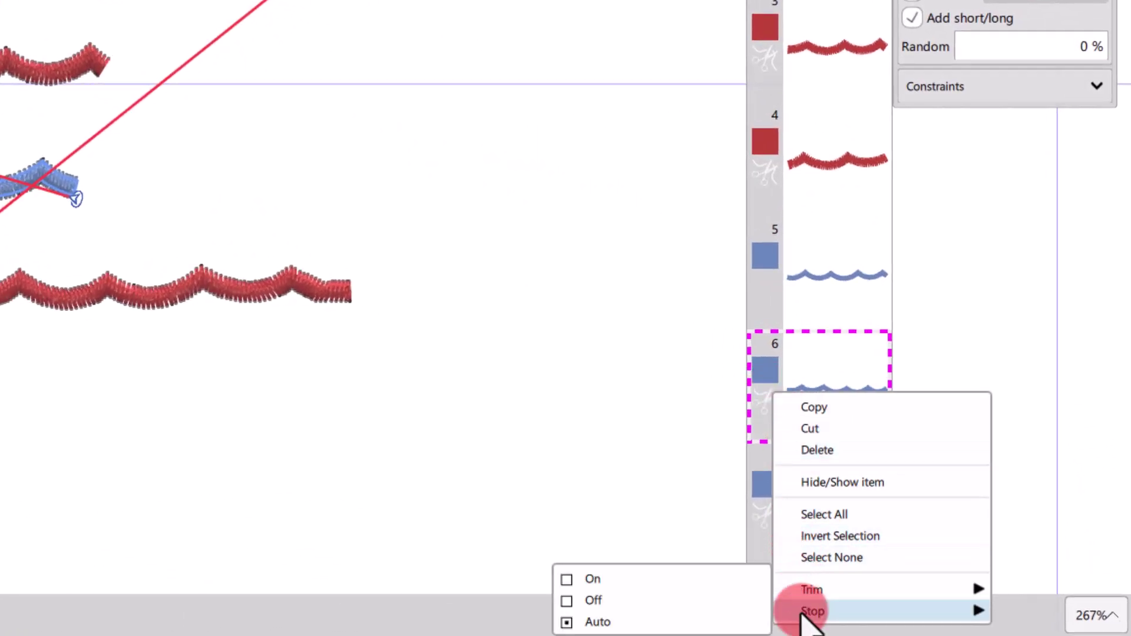
pyautogui.click(585, 579)
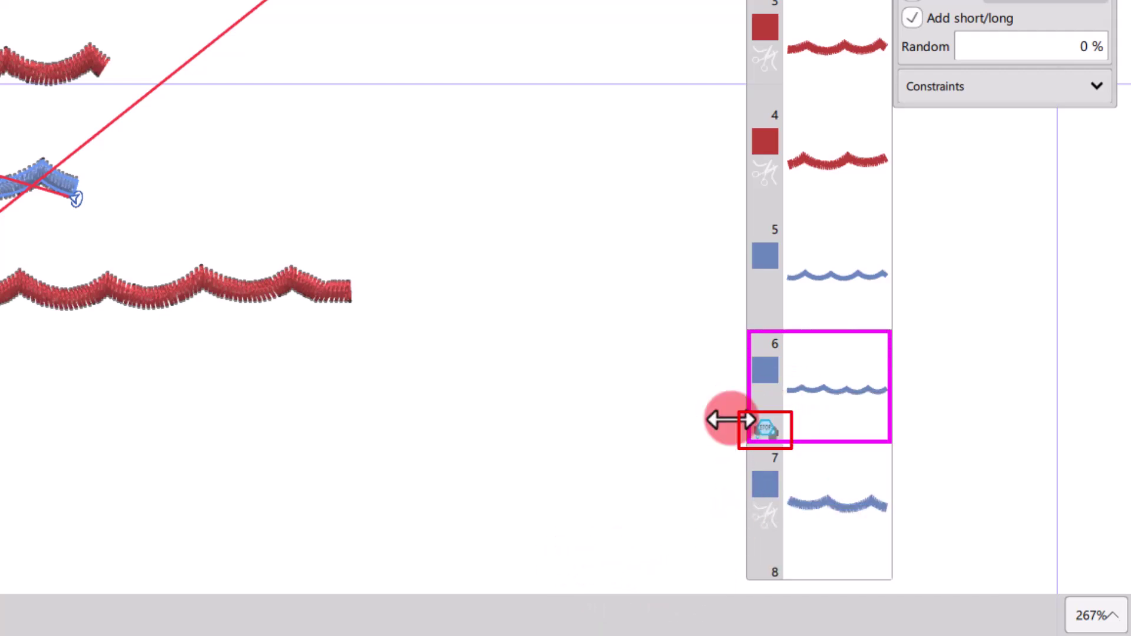
# Clear the selection and select the top-left red wave, item 1
pyautogui.click(512, 139)
pyautogui.click(253, 207)
pyautogui.scroll(3, 151, 200)
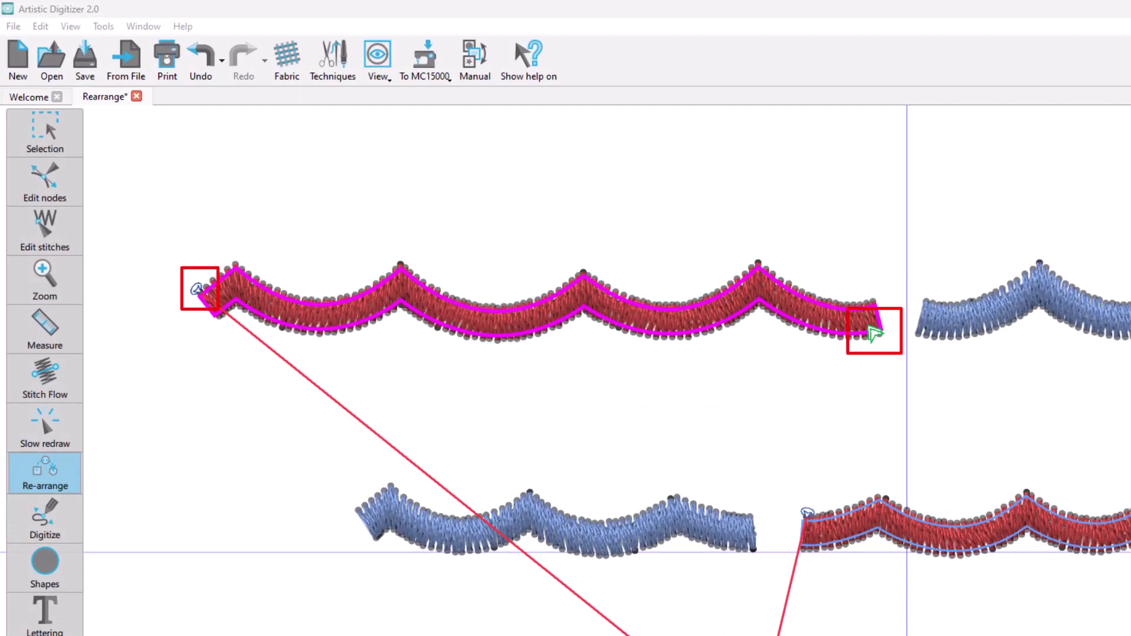
# Reposition the red wave's entry and exit points and attach its connector to the top red wave
pyautogui.click(486, 308)
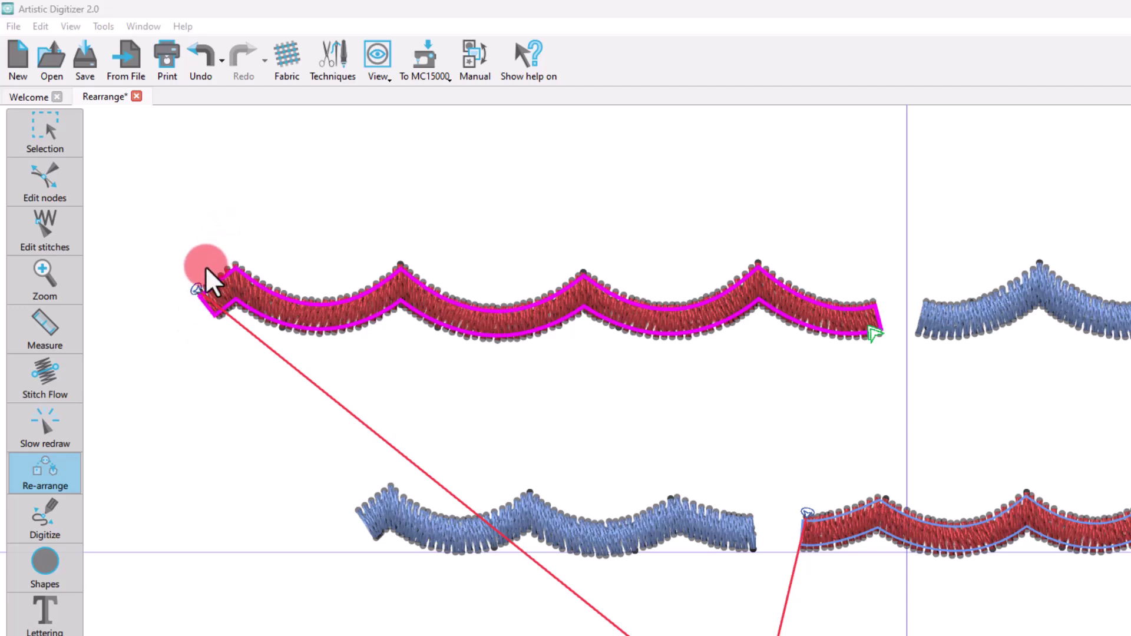
pyautogui.click(196, 287)
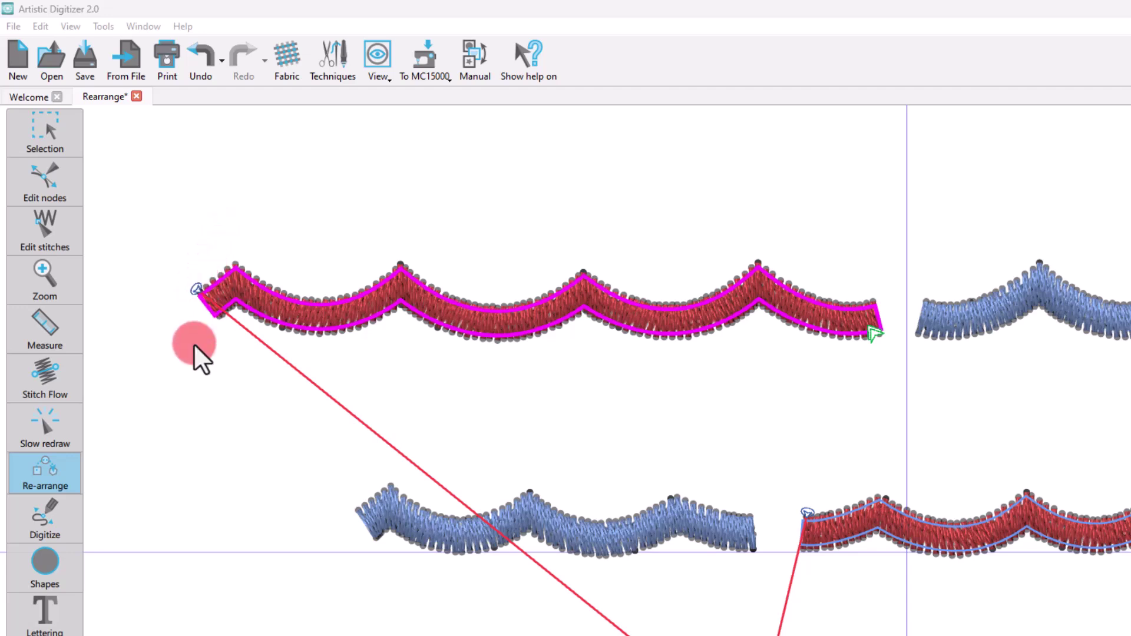
pyautogui.click(788, 346)
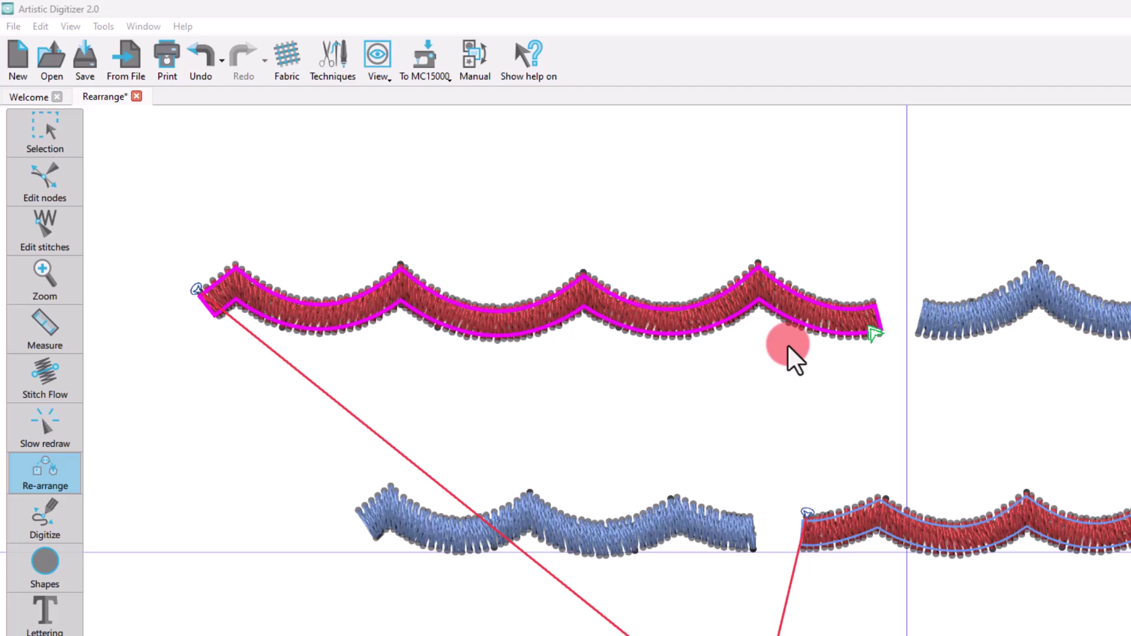
pyautogui.click(347, 352)
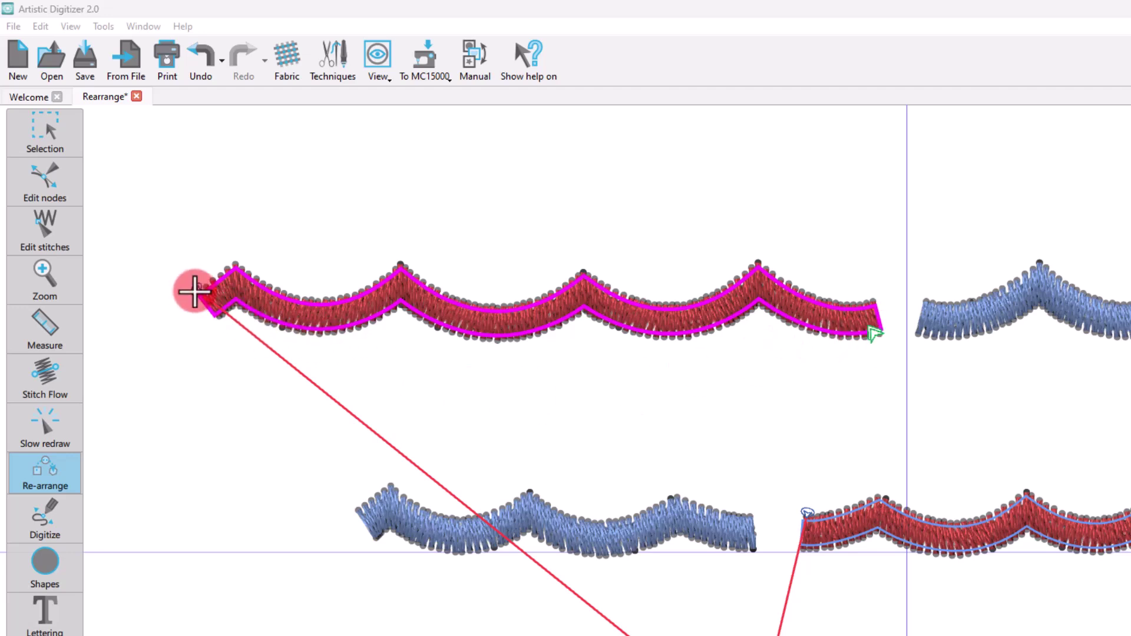
pyautogui.moveTo(194, 291)
pyautogui.mouseDown()
pyautogui.moveTo(334, 301)
pyautogui.moveTo(586, 277)
pyautogui.moveTo(585, 310)
pyautogui.moveTo(500, 396)
pyautogui.mouseUp()
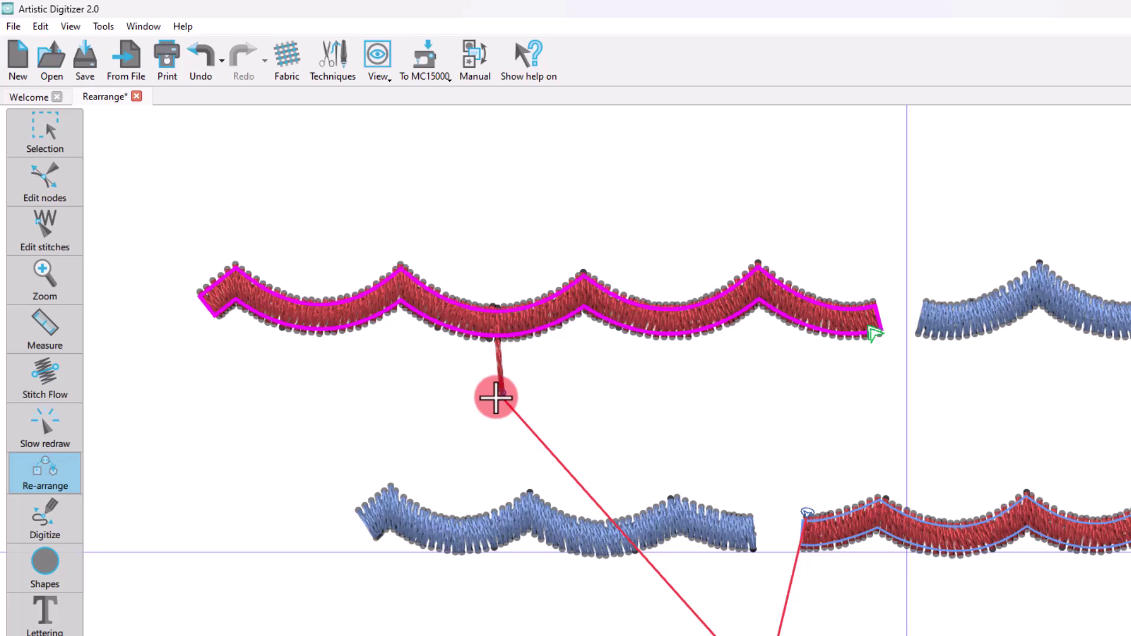
pyautogui.moveTo(496, 398)
pyautogui.mouseDown()
pyautogui.moveTo(581, 341)
pyautogui.moveTo(588, 305)
pyautogui.mouseUp()
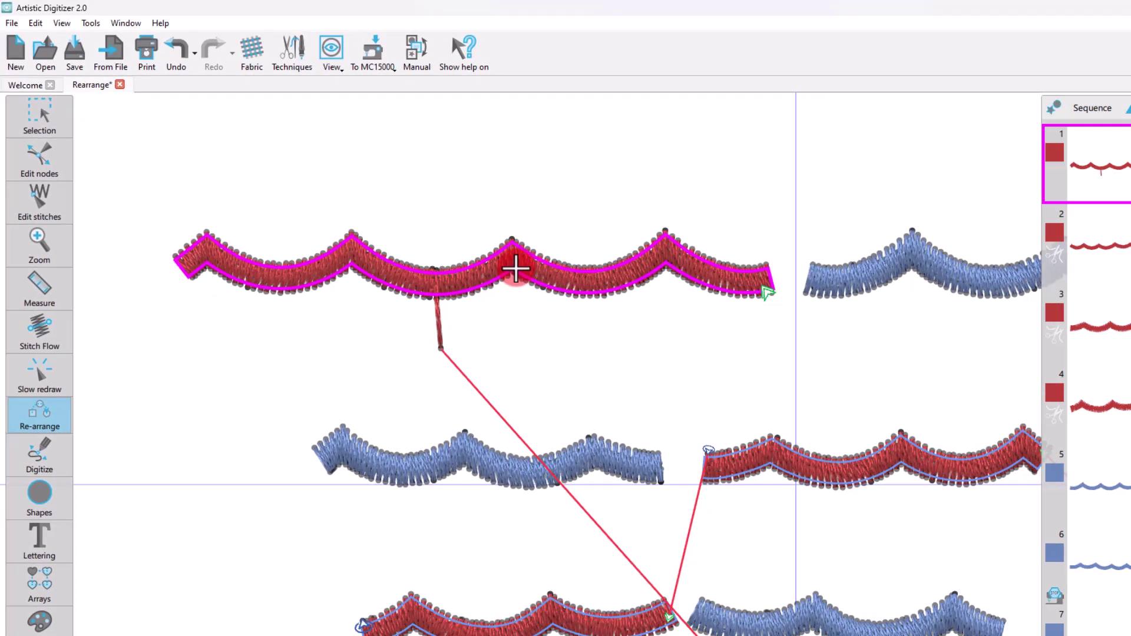
# Send the middle-left blue wave to the sequence end, with the lower-right blue wave before it
pyautogui.click(475, 344)
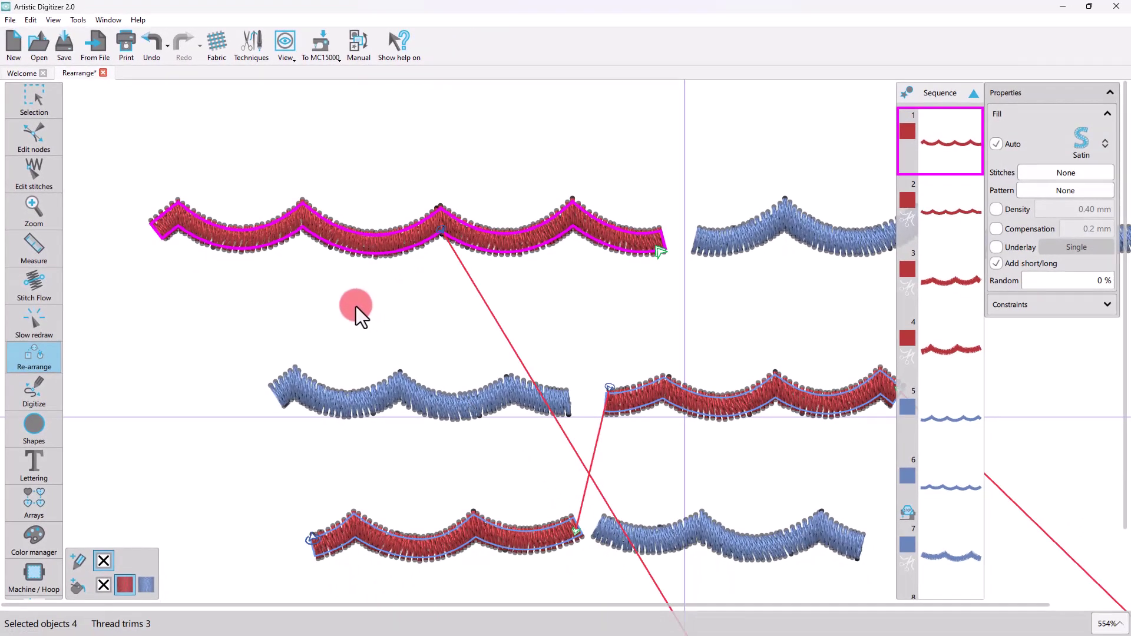
pyautogui.click(531, 401)
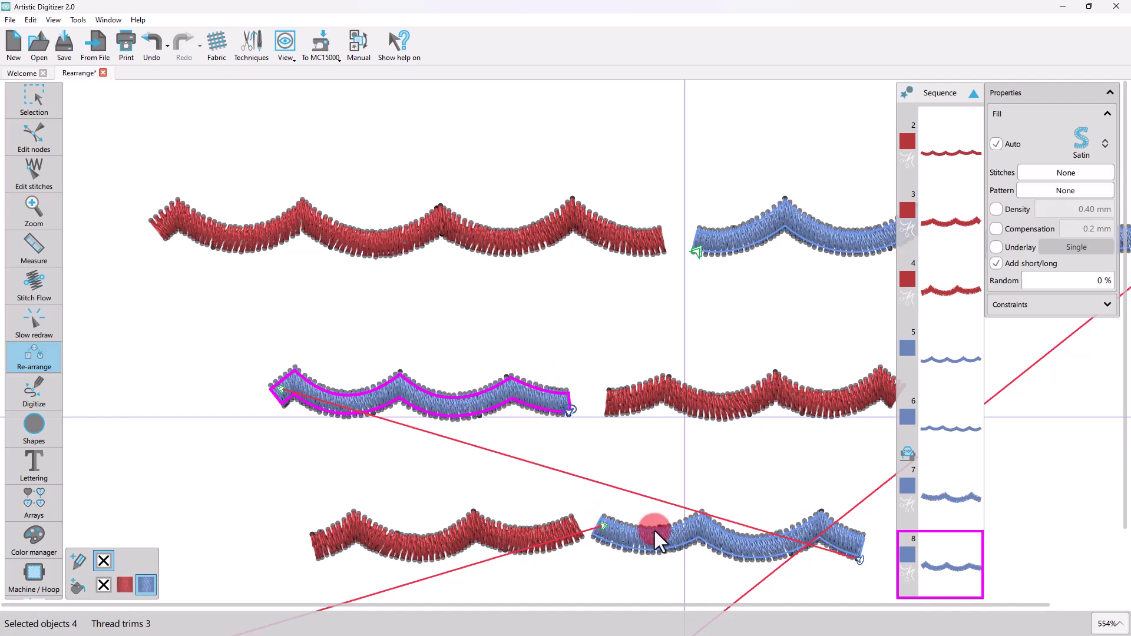
pyautogui.moveTo(655, 531); pyautogui.dragTo(525, 394)
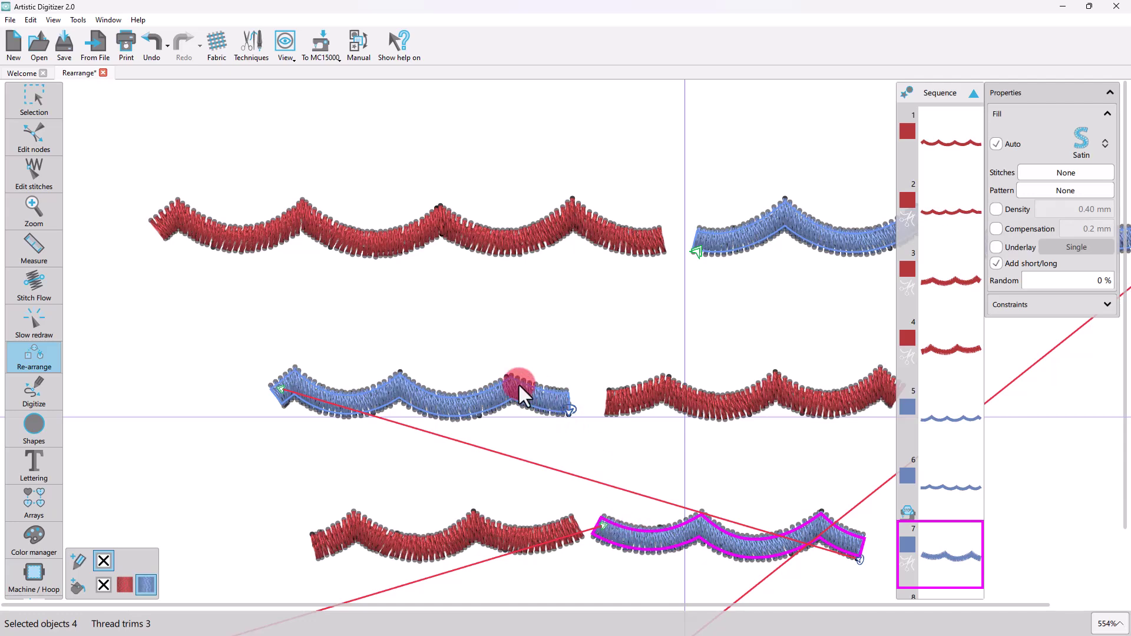
# Alt-drag forced jumps from the top red wave to the middle-right one, then to the lower-left one
pyautogui.click(622, 397)
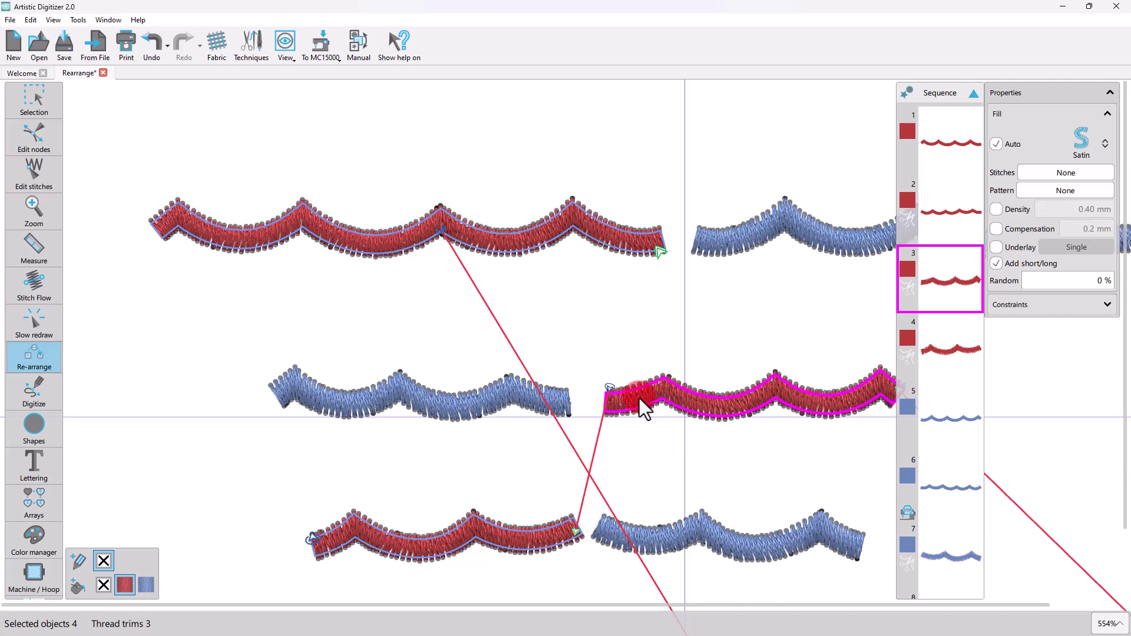
pyautogui.press('alt')
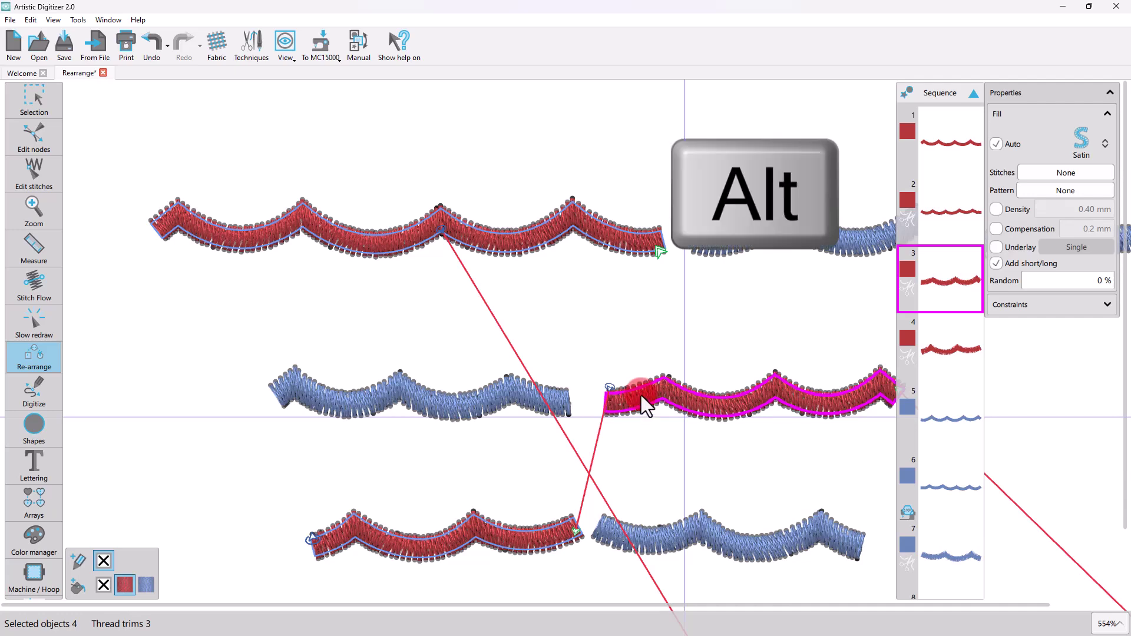
pyautogui.moveTo(641, 249); pyautogui.dragTo(641, 391)
pyautogui.scroll(-5, 620, 384)
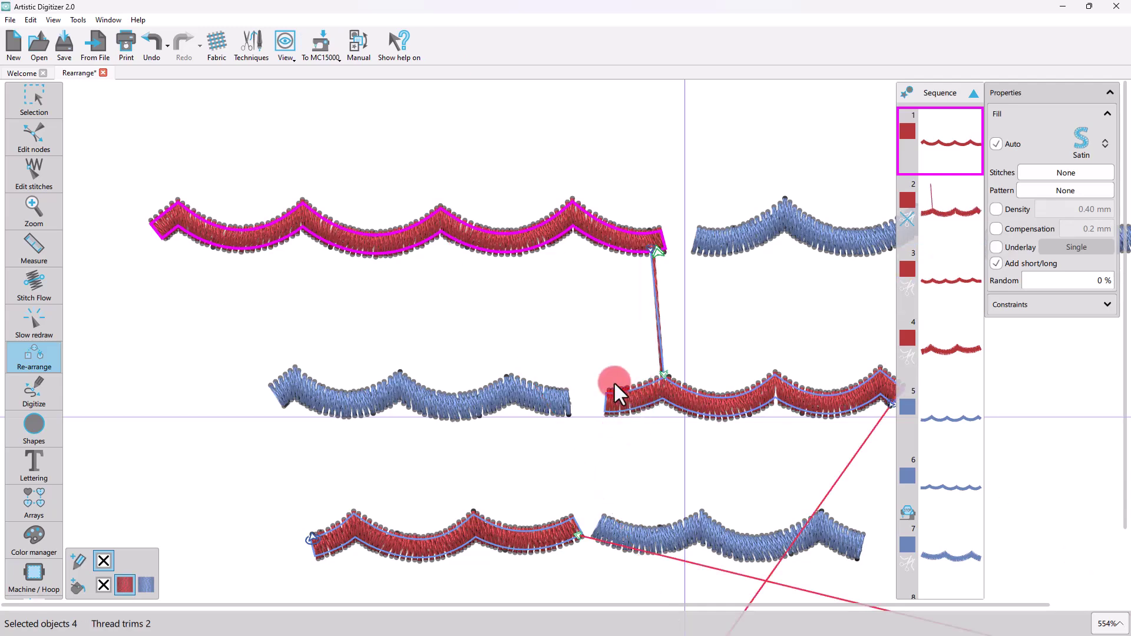
pyautogui.scroll(4, 634, 366)
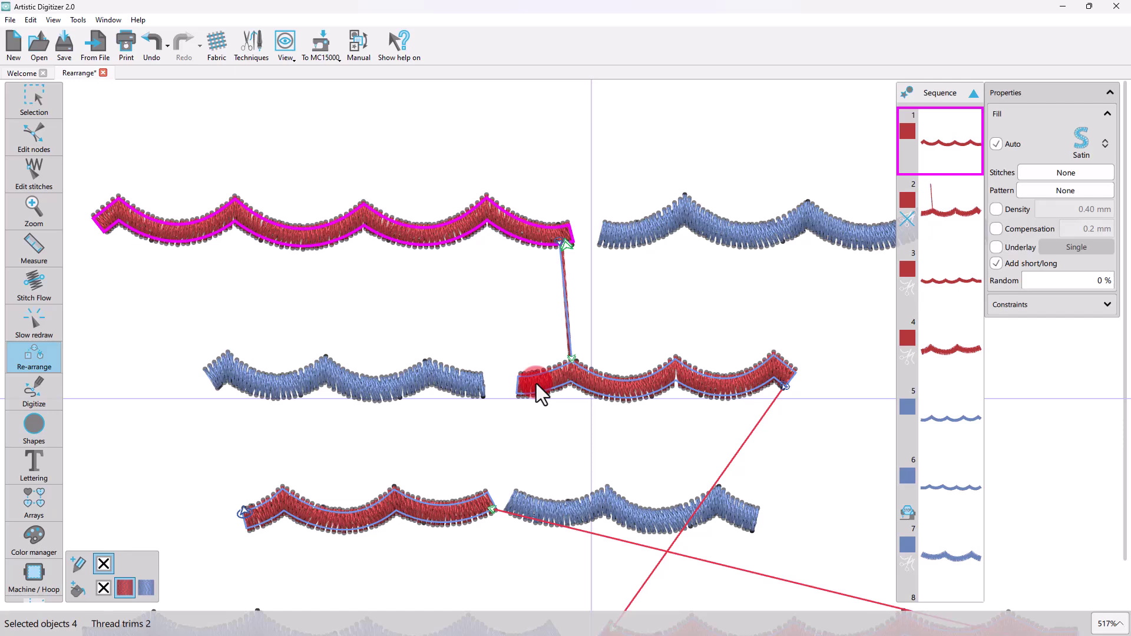
pyautogui.moveTo(536, 384); pyautogui.dragTo(476, 501)
pyautogui.press('alt')
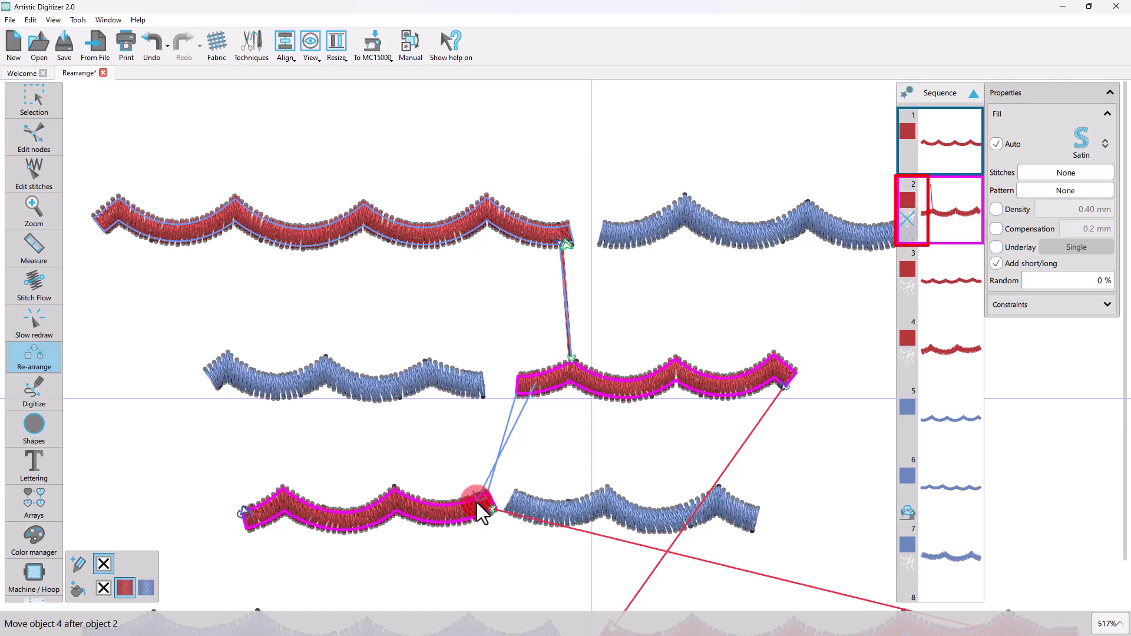
pyautogui.moveTo(476, 501); pyautogui.dragTo(476, 501)
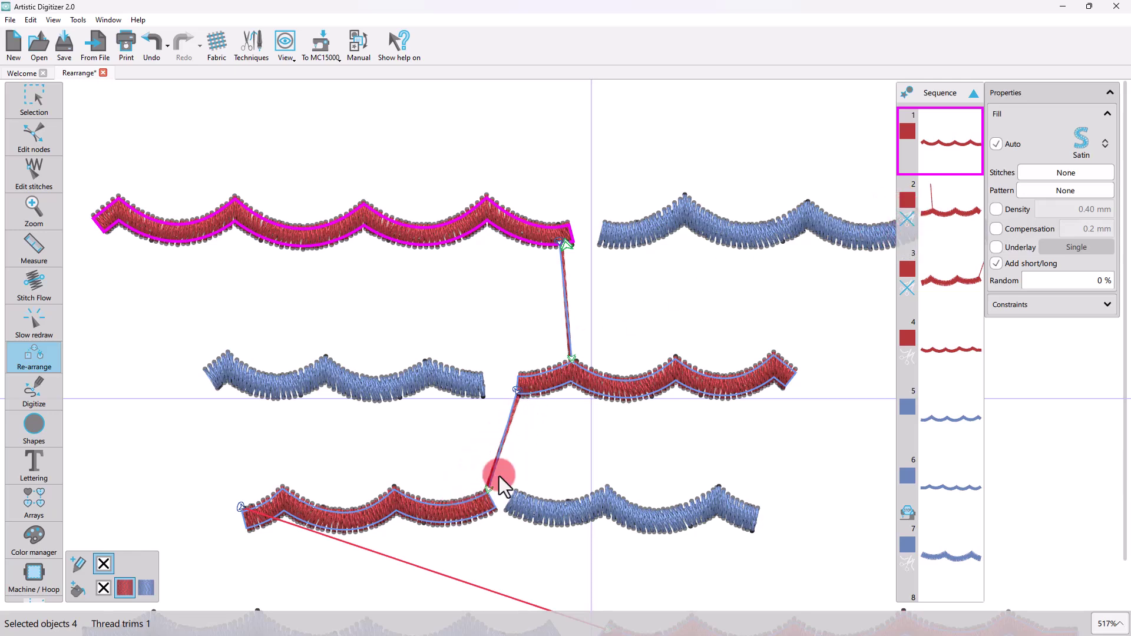
# Drag the bottom-row blue wave onto the third-row blue wave so object 7 follows object 6
pyautogui.click(544, 502)
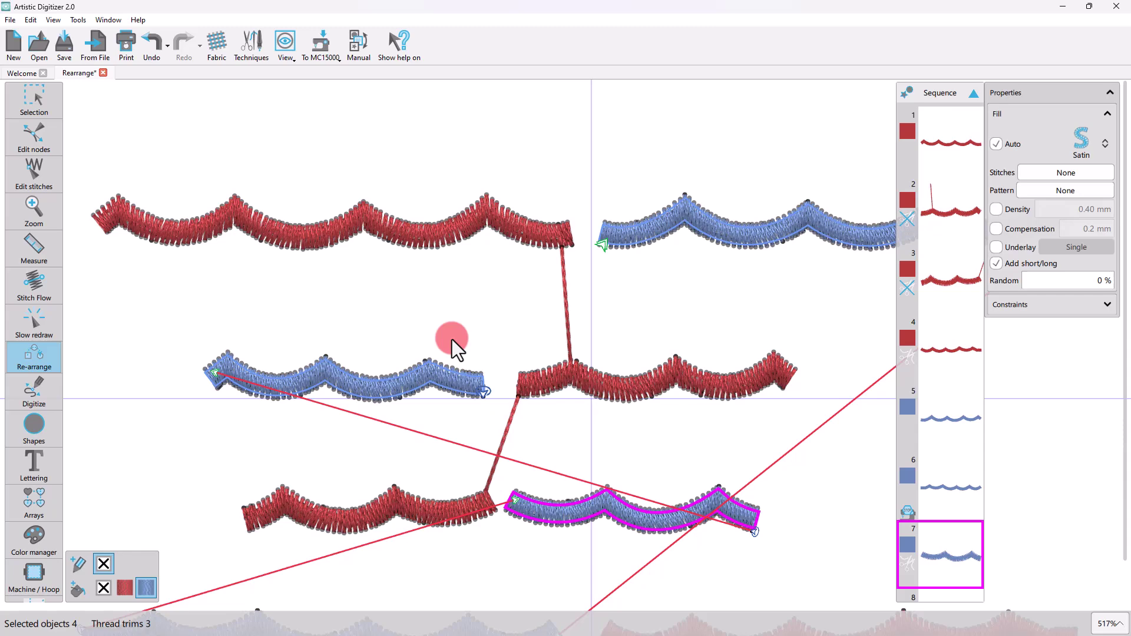
pyautogui.keyDown('ctrl'); pyautogui.scroll(-3, 481, 383); pyautogui.keyUp('ctrl')
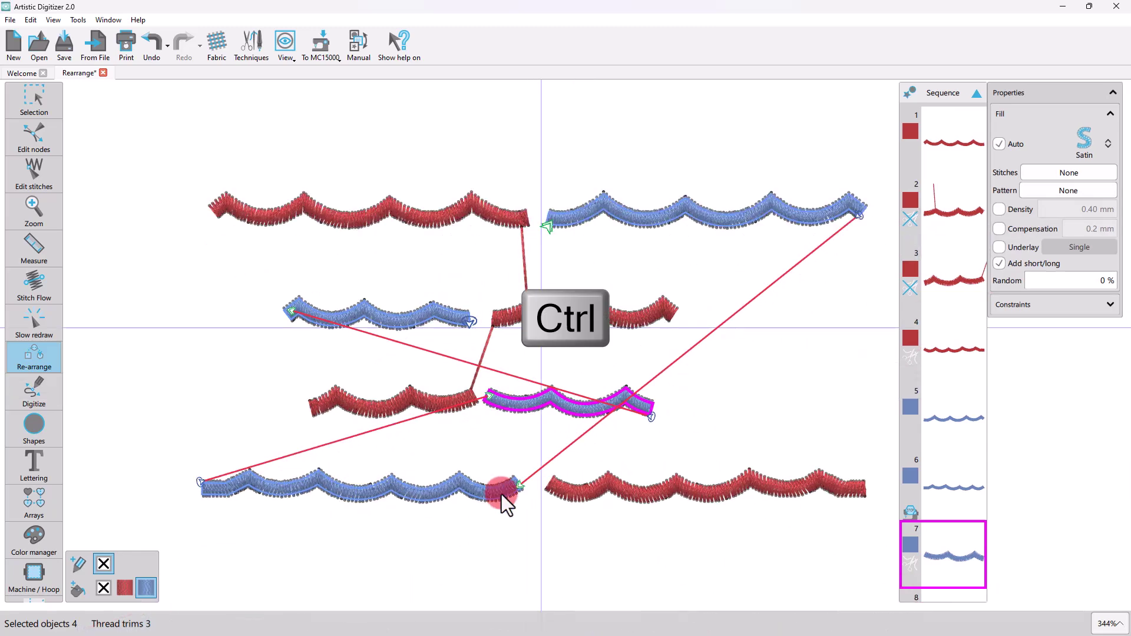
pyautogui.click(503, 489)
pyautogui.moveTo(503, 489); pyautogui.dragTo(517, 404)
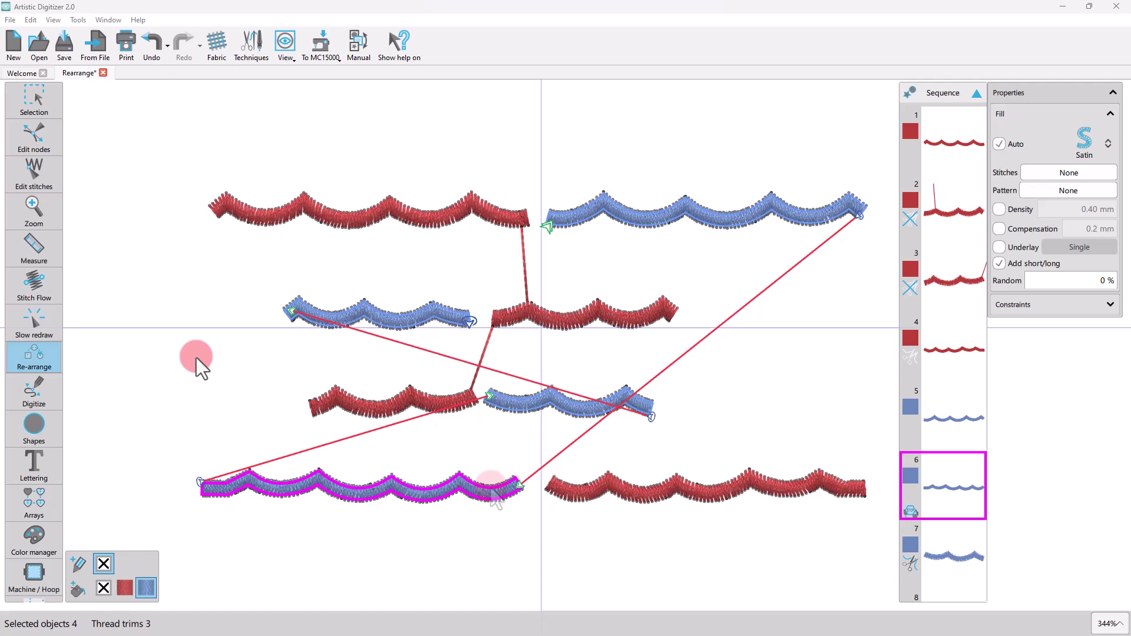
# Switch to Selection and select the left blue wave in the second row
pyautogui.click(56, 99)
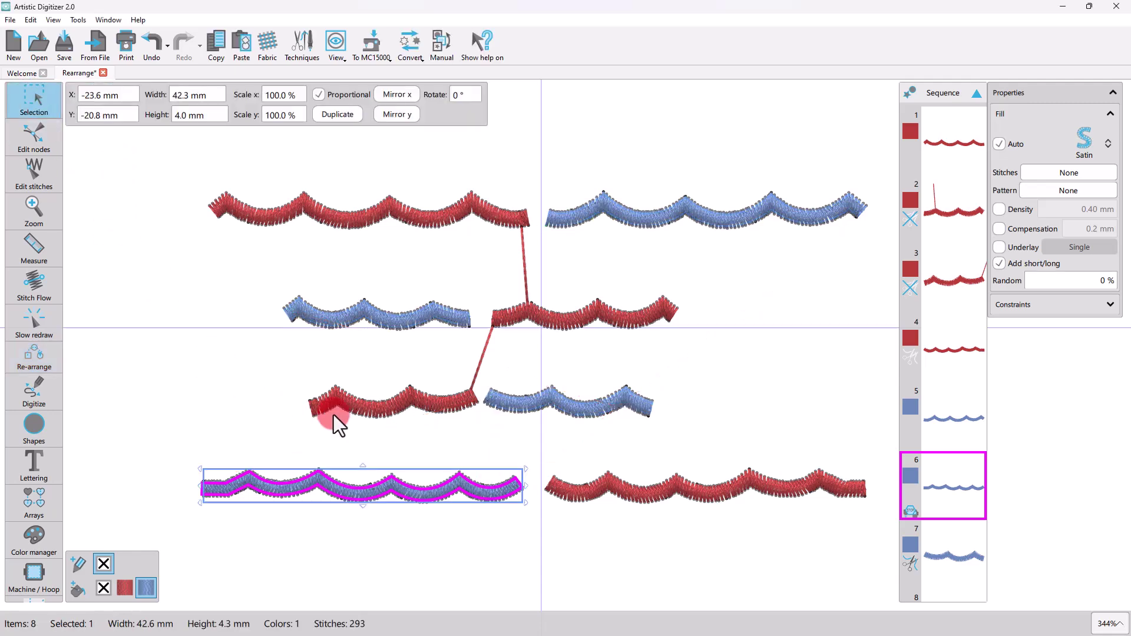
pyautogui.click(433, 451)
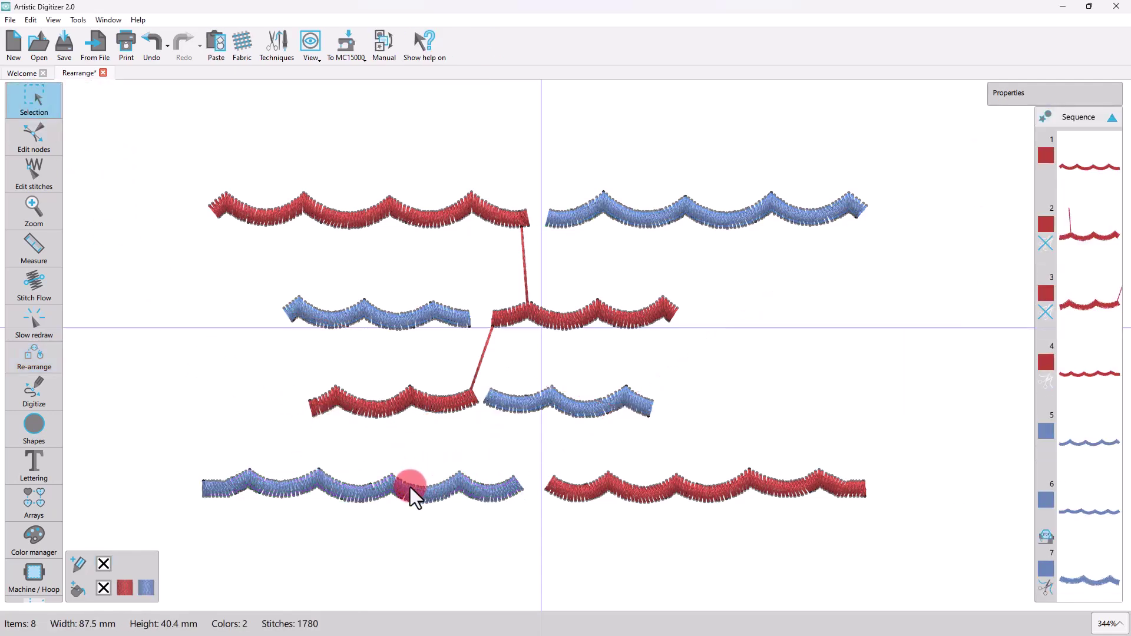
pyautogui.click(426, 321)
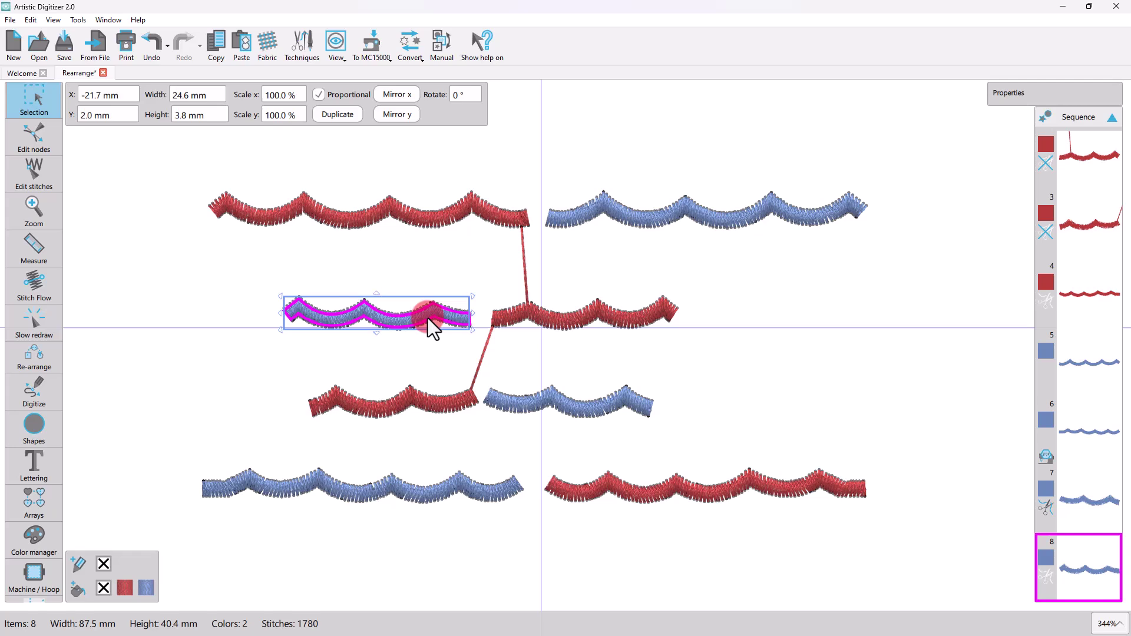
# Choose Change Entry/Exit > Change Exit Point from the wave's context menu
pyautogui.rightClick(388, 317)
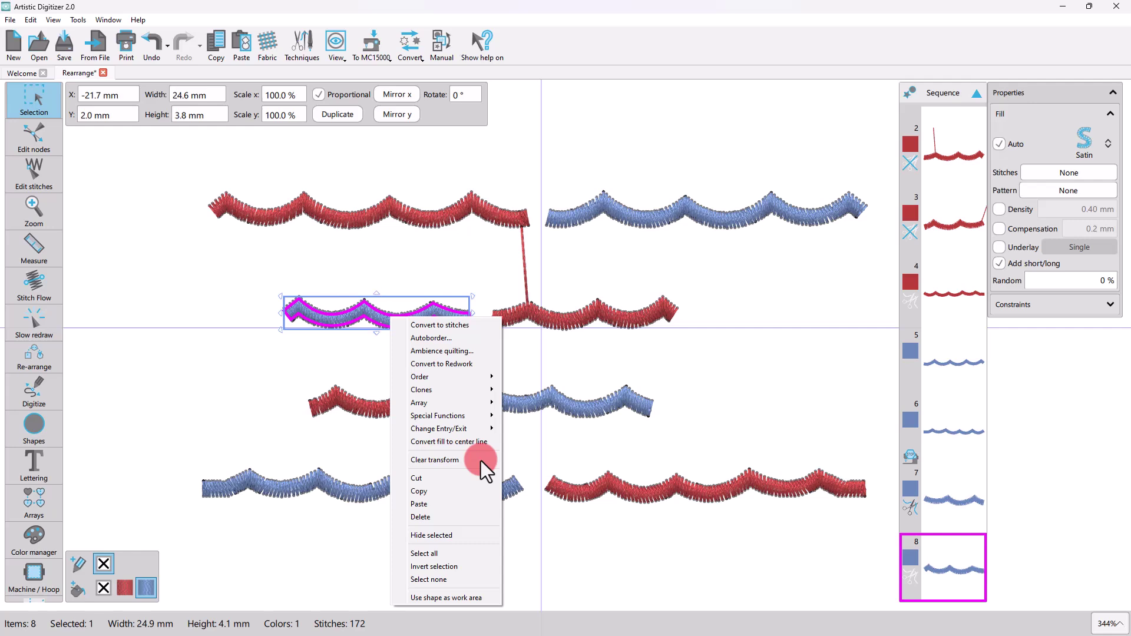
pyautogui.moveTo(483, 429)
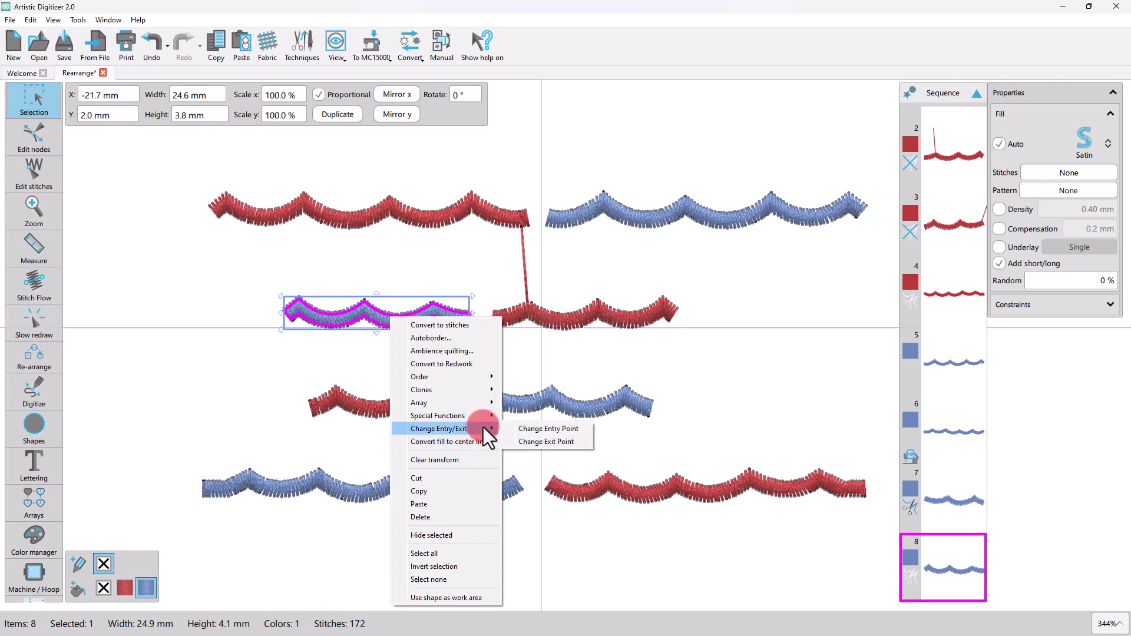
pyautogui.click(285, 316)
pyautogui.rightClick(331, 319)
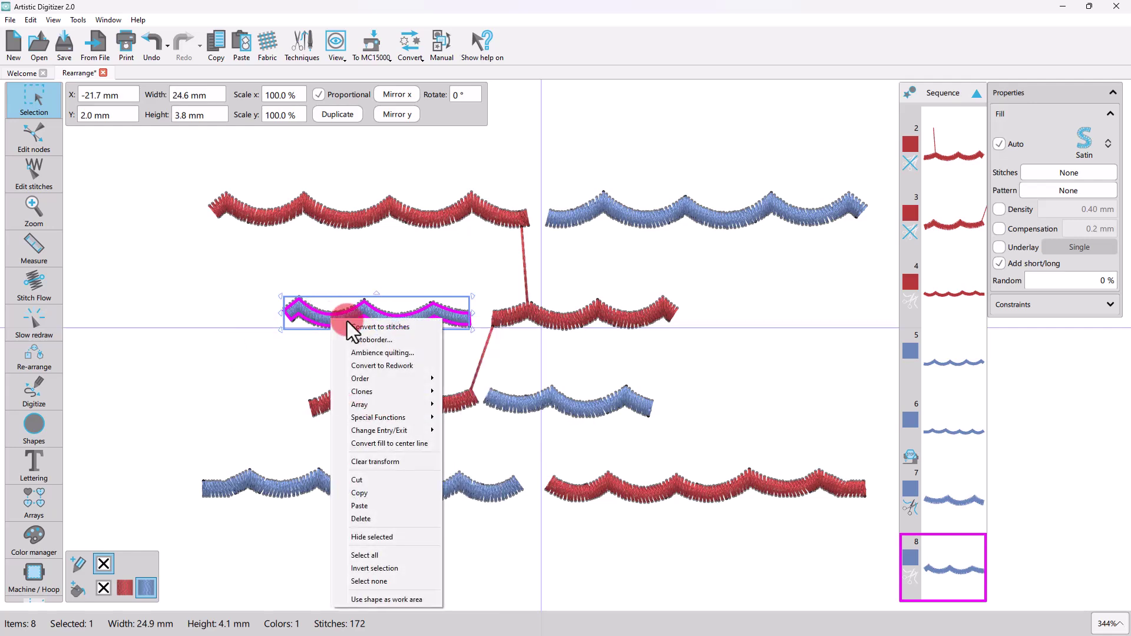
pyautogui.moveTo(388, 432)
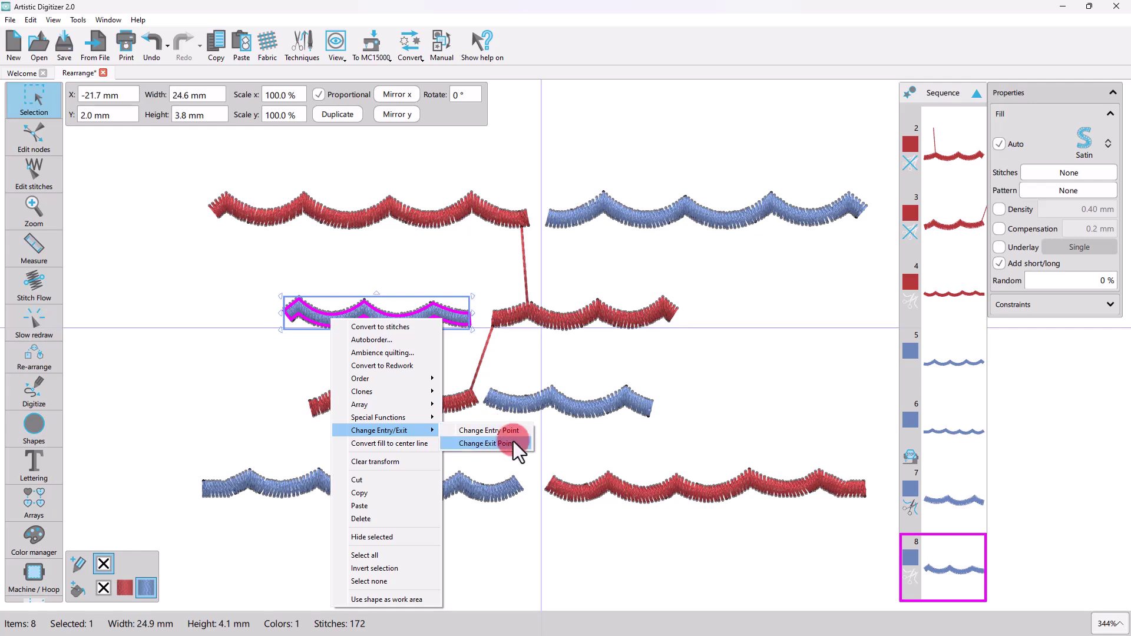
pyautogui.click(482, 431)
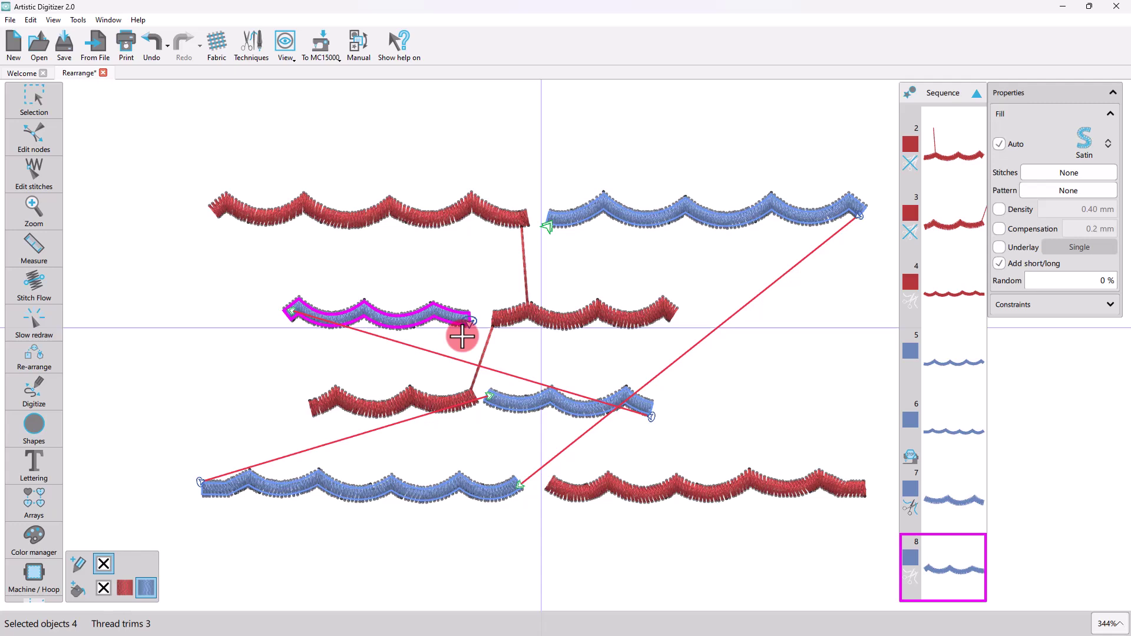
# Move the blue wave's entry and exit points between its right and left ends
pyautogui.click(471, 319)
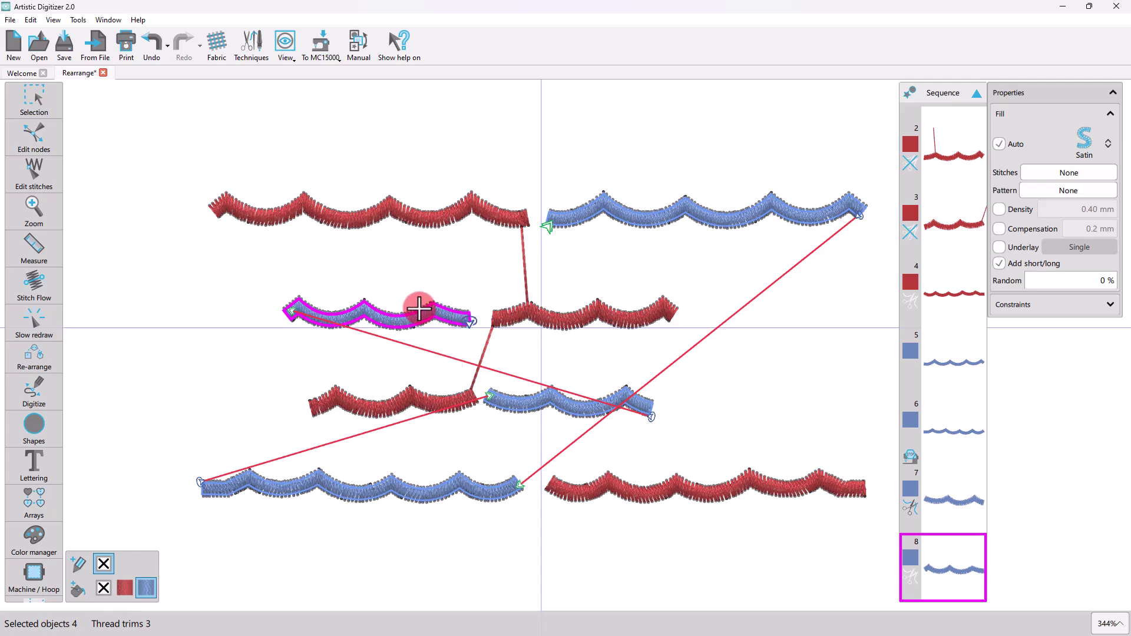
pyautogui.click(433, 304)
pyautogui.press('Escape')
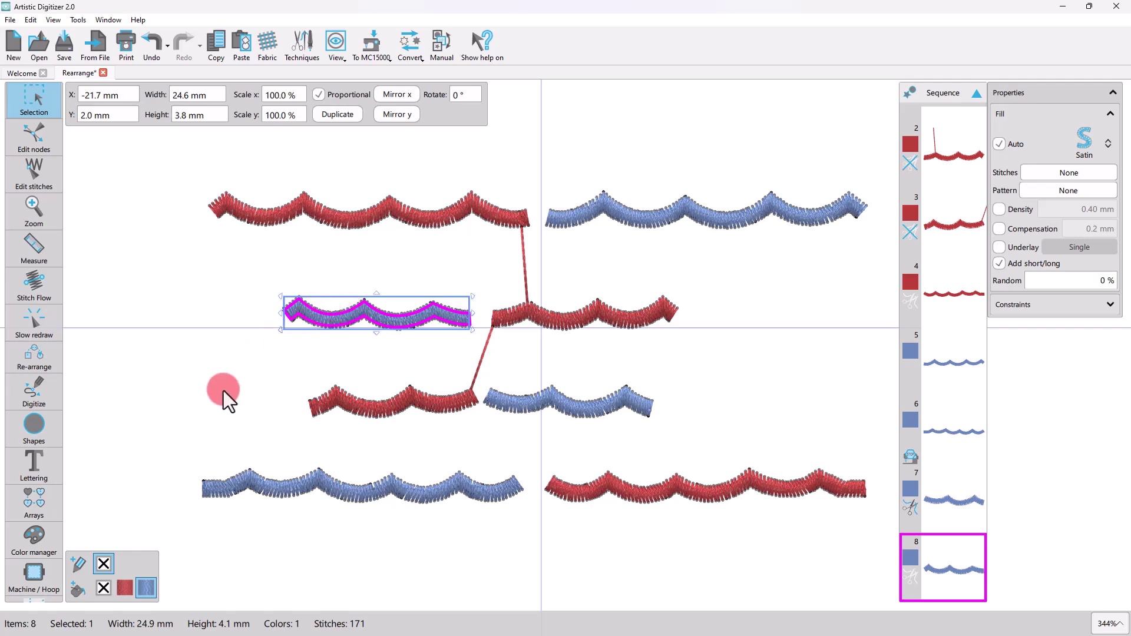
# In Re-arrange view, reverse the second-row blue wave's stitching direction
pyautogui.click(56, 357)
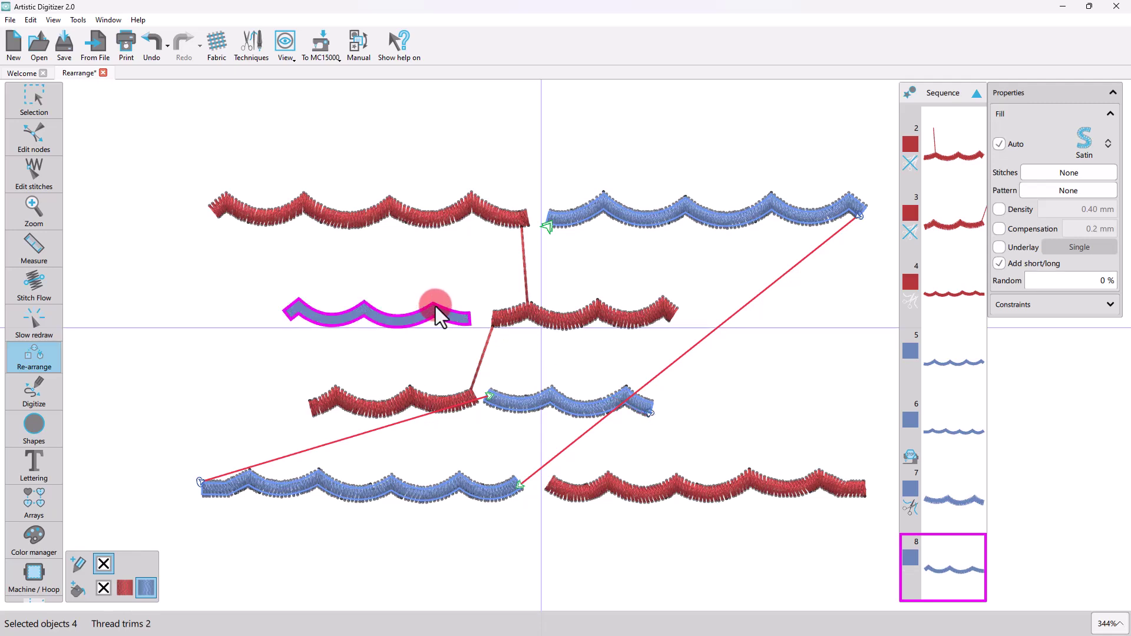
pyautogui.click(436, 306)
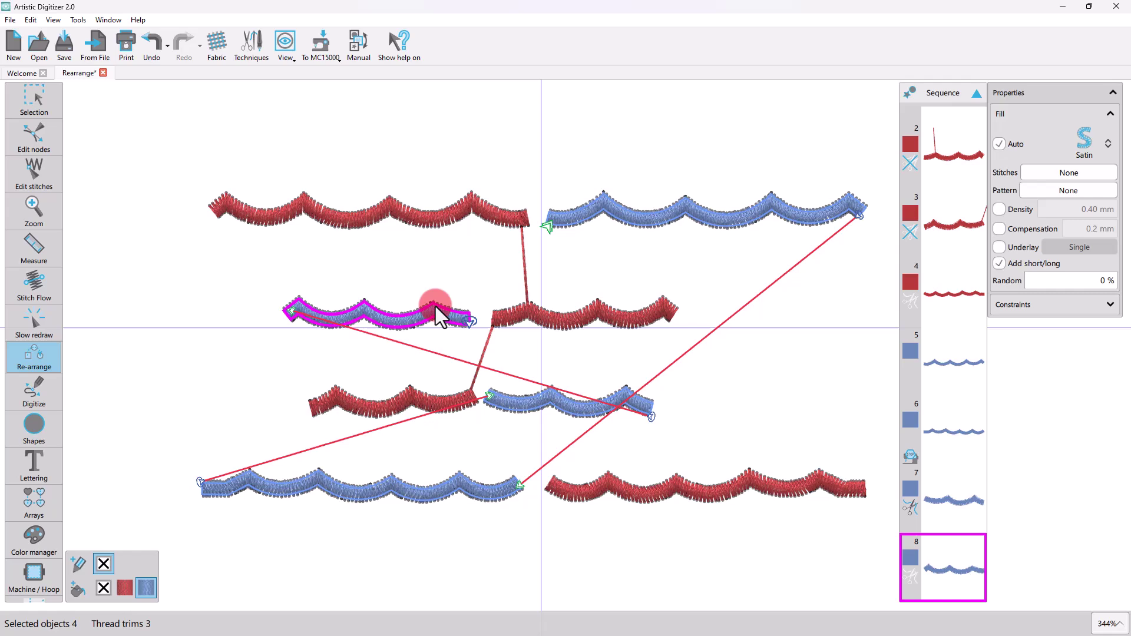
pyautogui.click(406, 219)
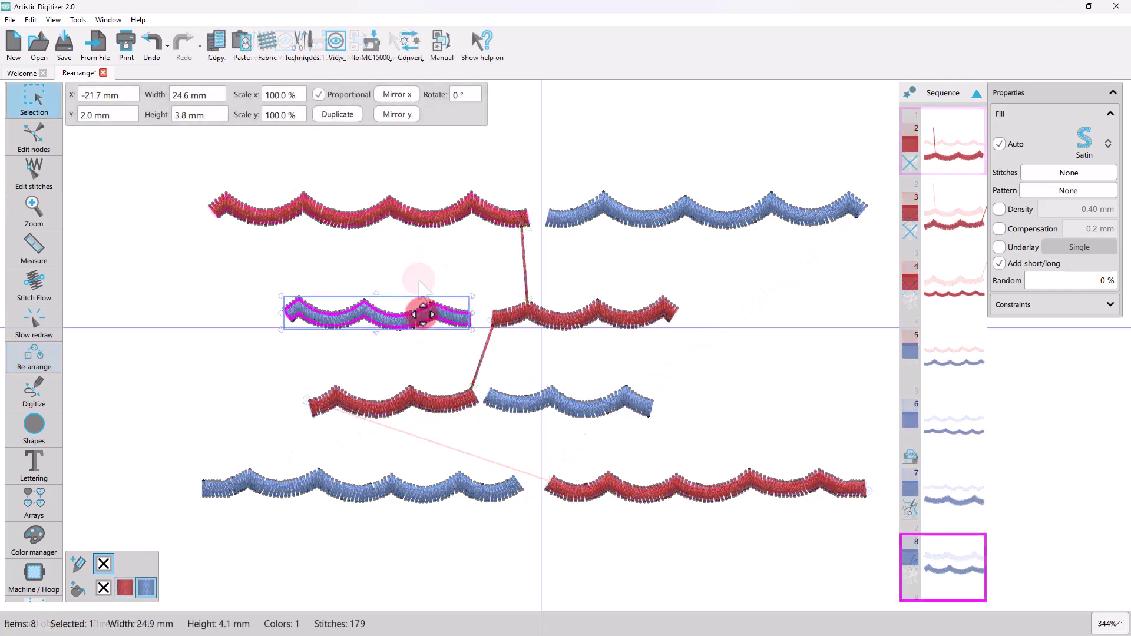
# Reopen Change Entry/Exit Point editing for the selected second-row blue wave
pyautogui.rightClick(423, 316)
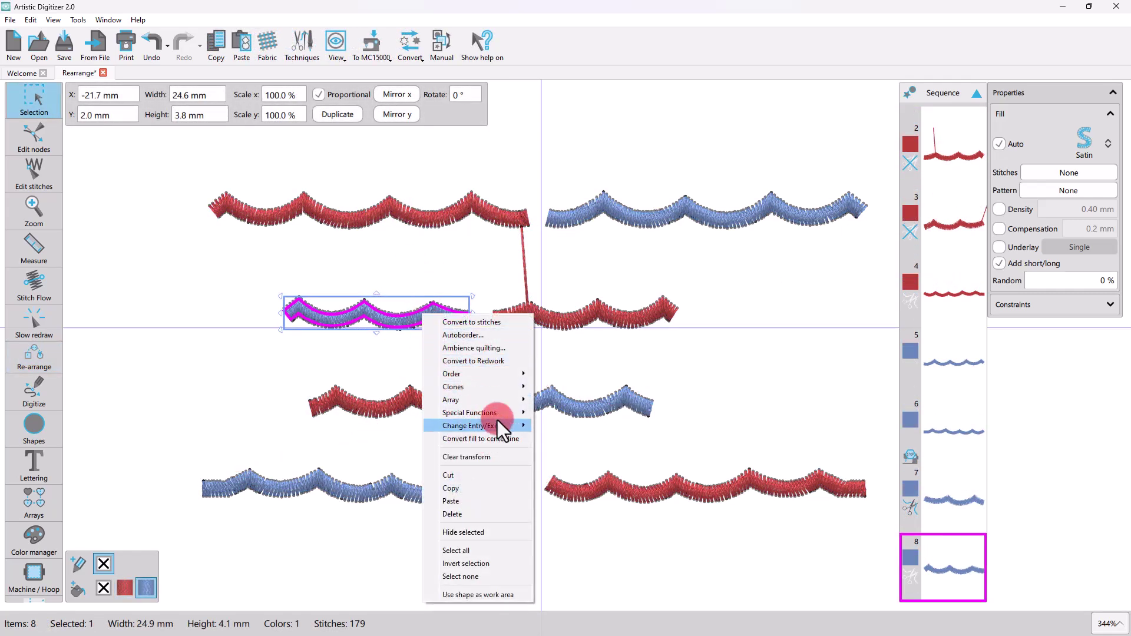
pyautogui.moveTo(495, 425)
pyautogui.click(560, 431)
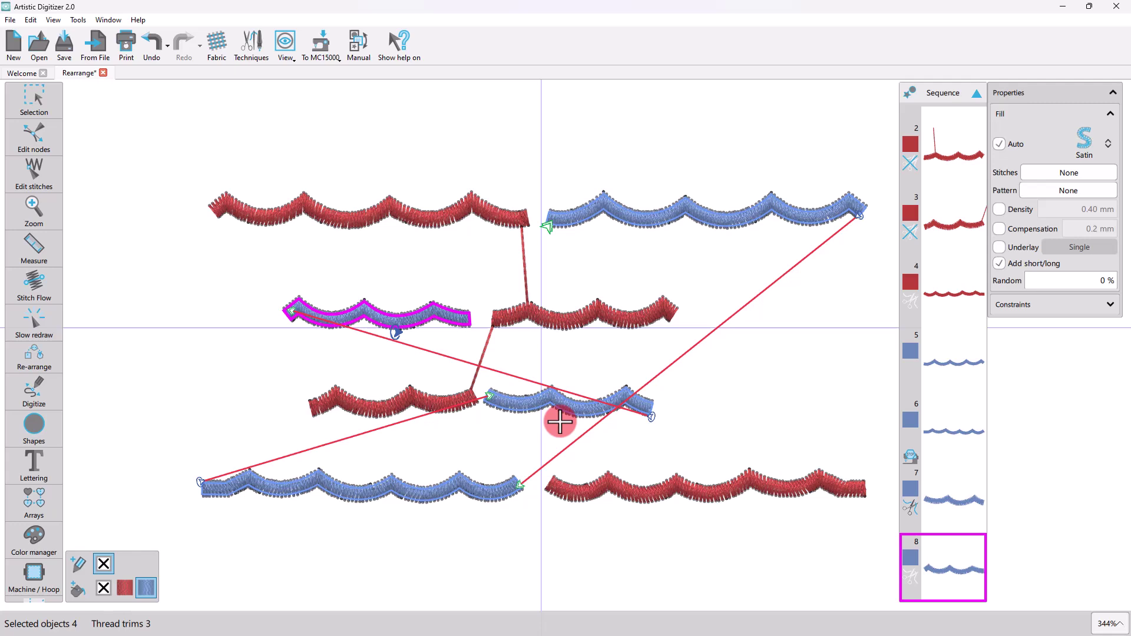